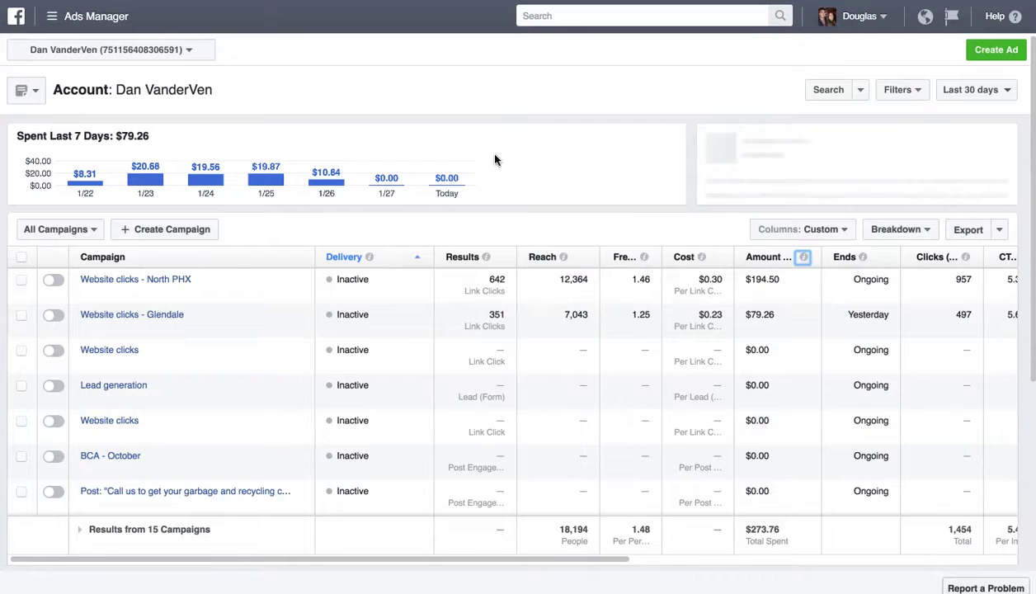
Step: Examine the results, reach and cost per link click of the North PHX and Glendale website click campaigns
click(593, 189)
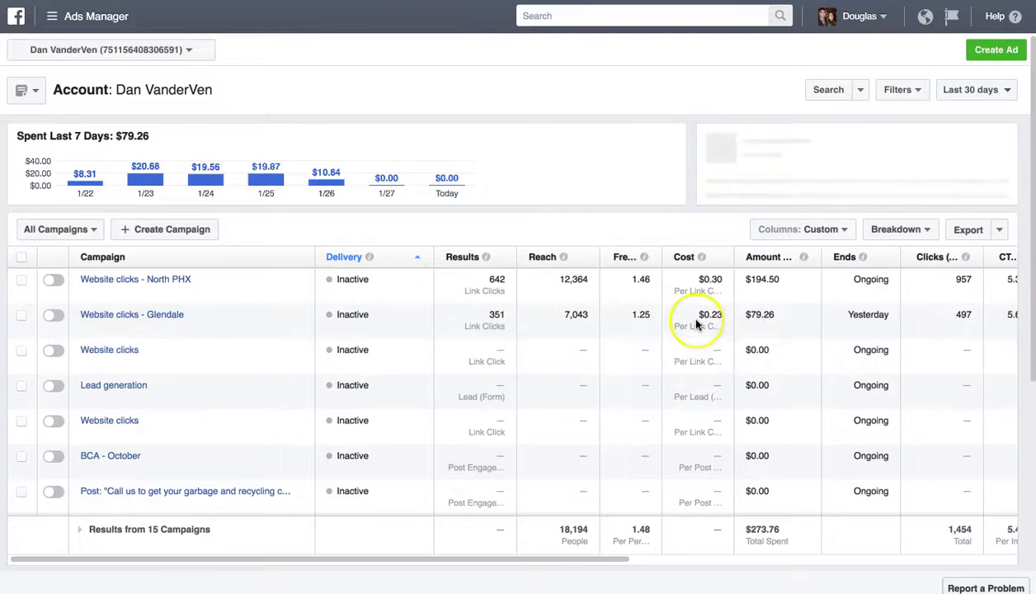
scroll(695, 324, right, 3)
scroll(695, 324, left, 3)
scroll(695, 323, right, 12)
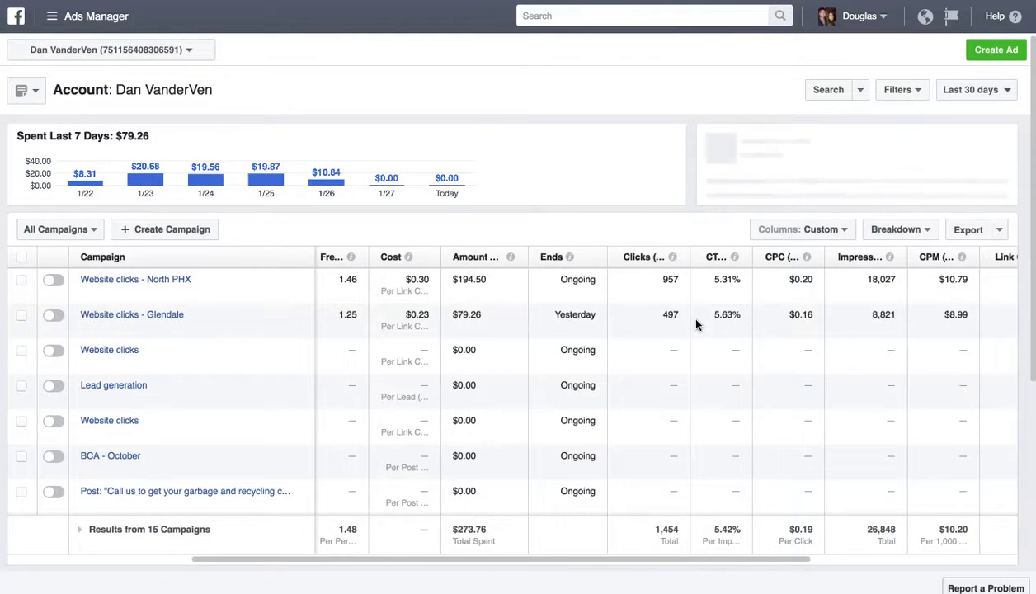
scroll(695, 324, left, 1)
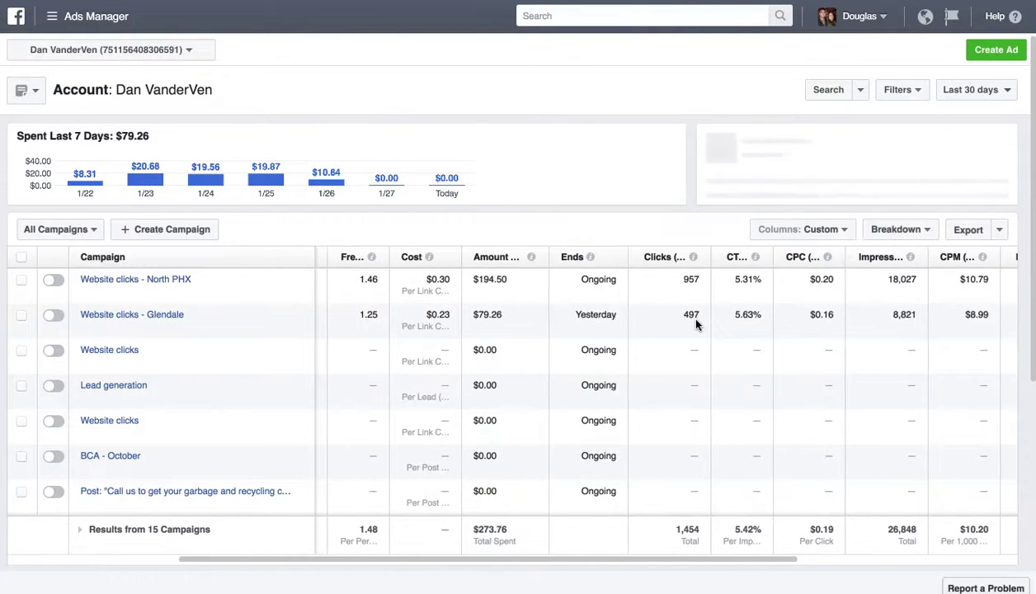
scroll(695, 324, left, 11)
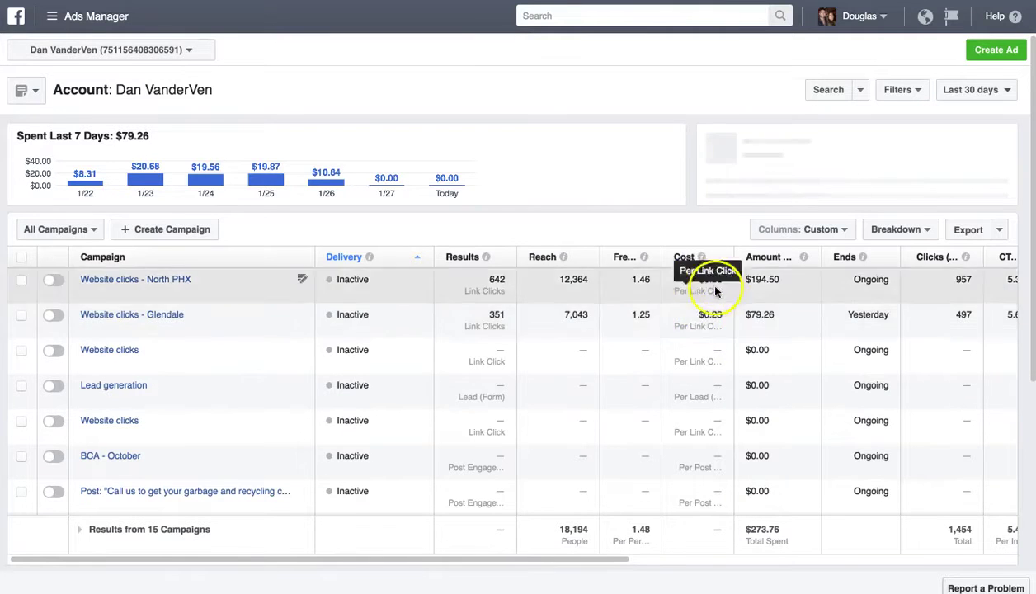
mouse_move(701, 258)
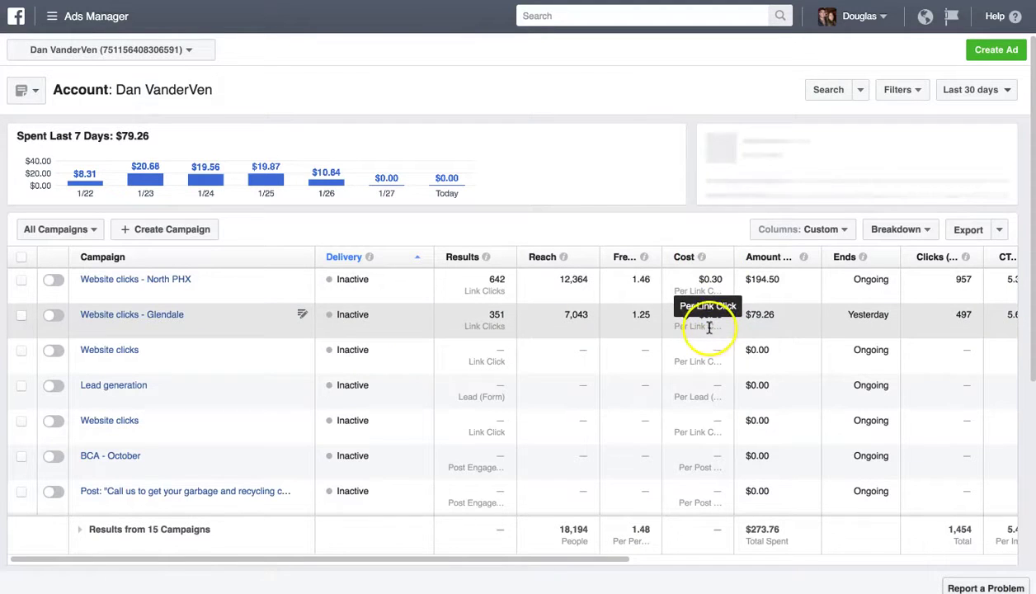
Step: Examine the clicks, CTR, CPC, impressions, CPM and lead columns for the North PHX and Glendale campaigns
scroll(737, 314, right, 5)
scroll(738, 315, right, 1)
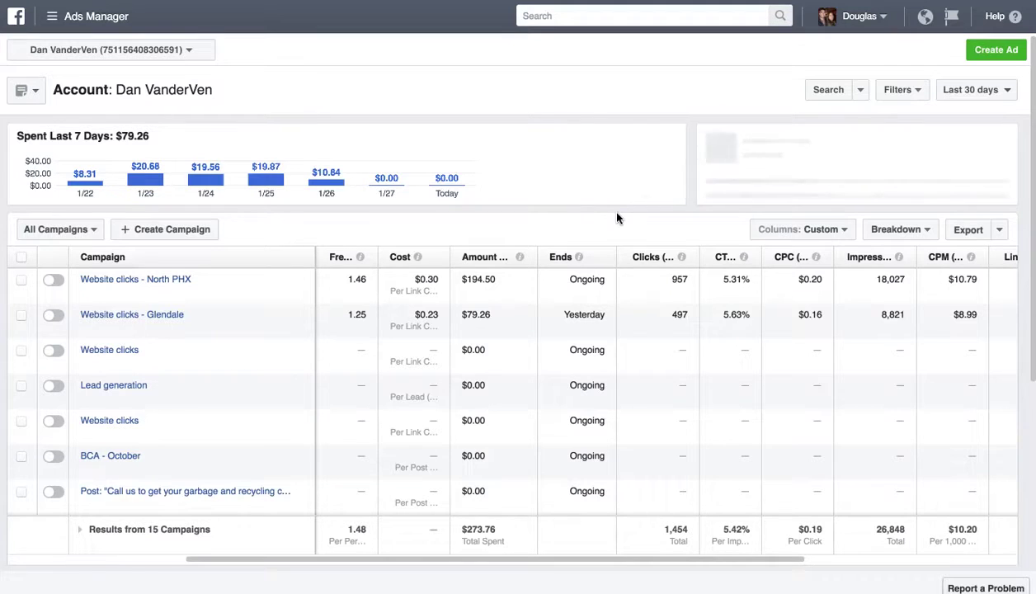
mouse_move(627, 223)
mouse_down()
mouse_move(651, 238)
mouse_move(690, 230)
mouse_up()
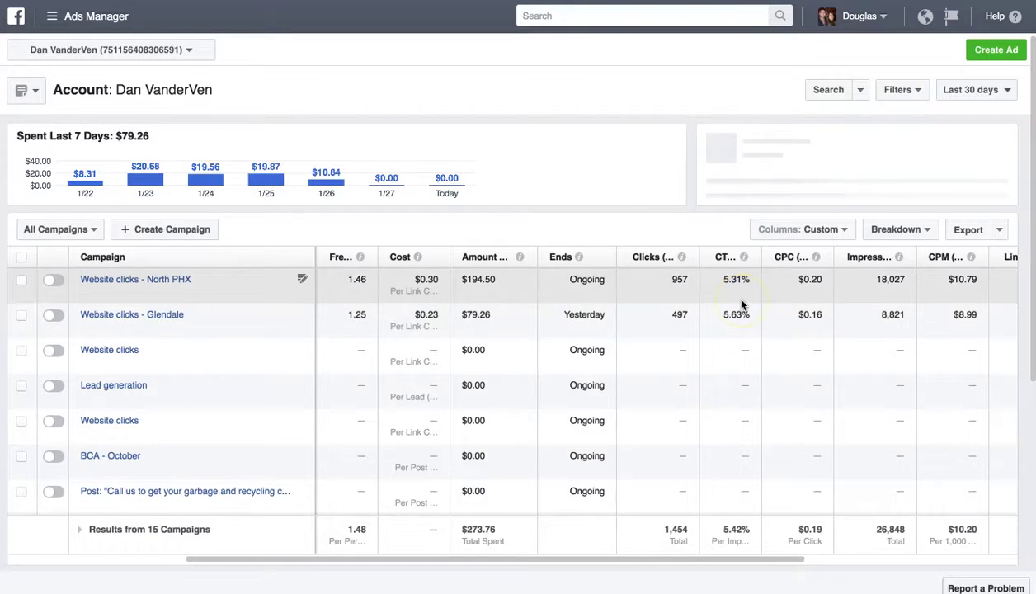
scroll(741, 303, right, 1)
scroll(741, 306, right, 5)
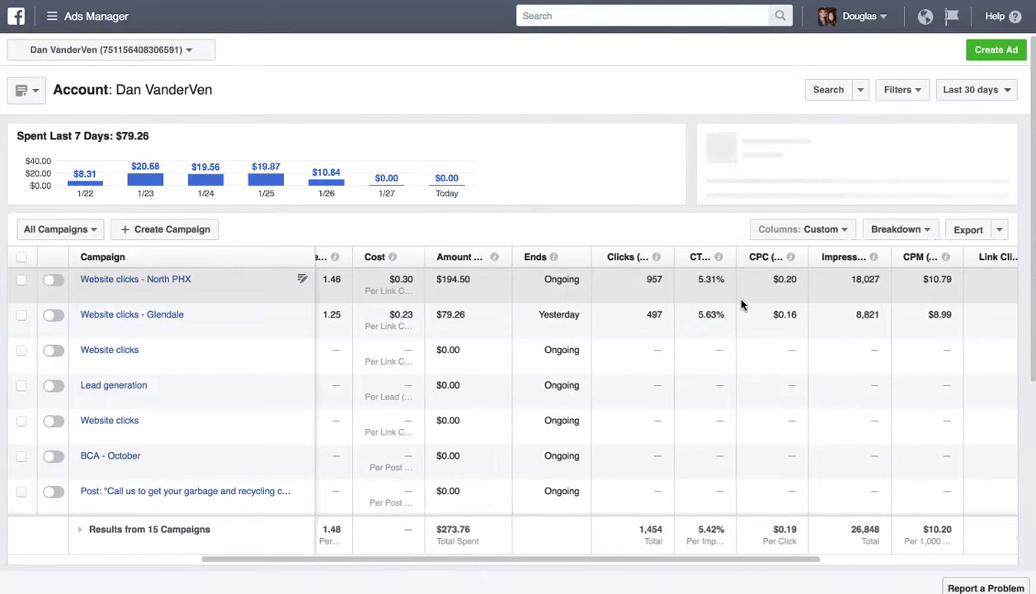
scroll(740, 305, right, 10)
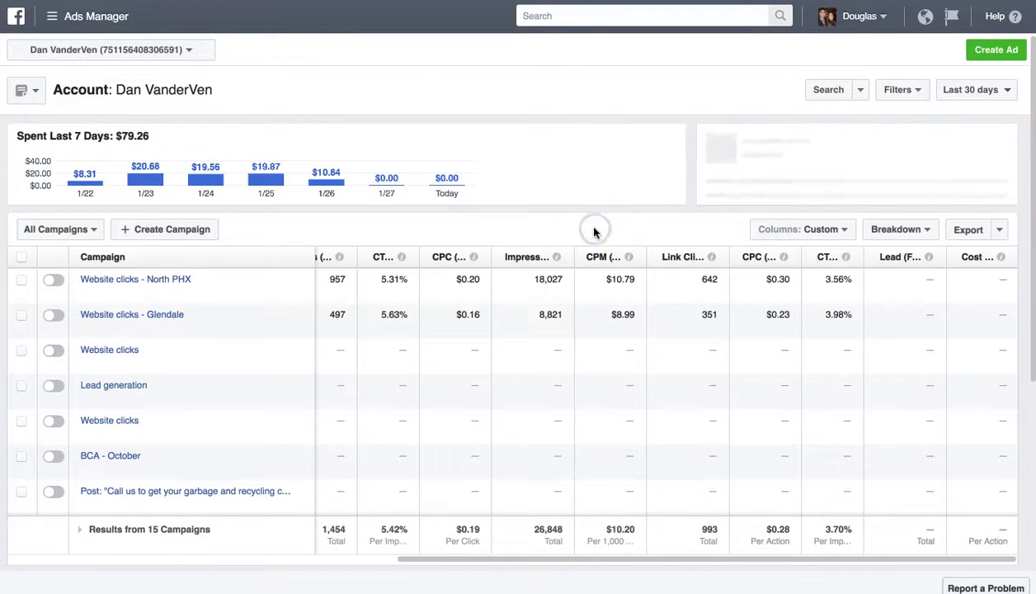
Step: Check the website conversion metrics, including Lead (Facebook Pixel), in the column customization and apply the column selection
click(820, 232)
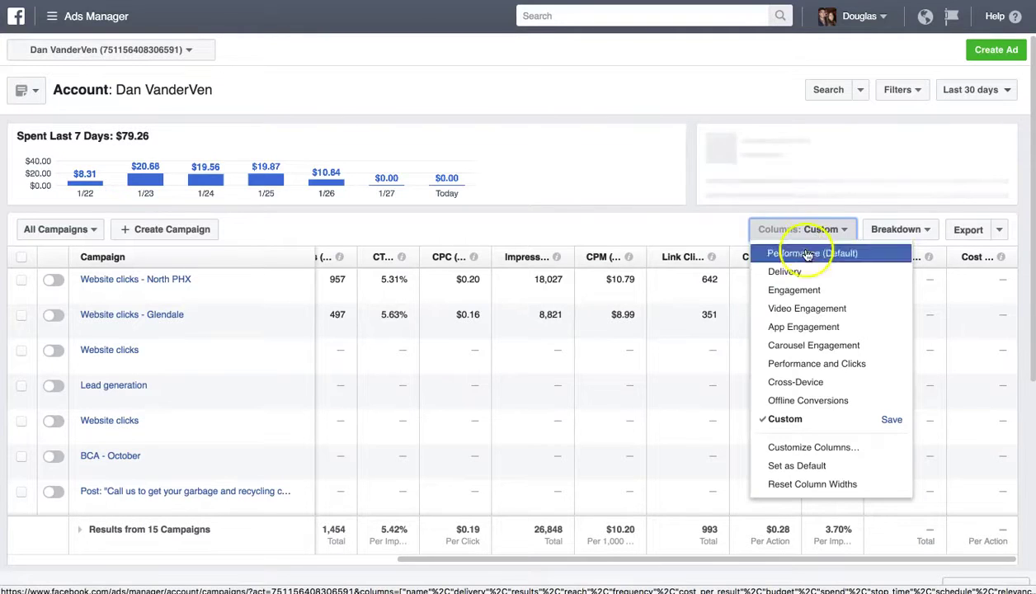
click(814, 449)
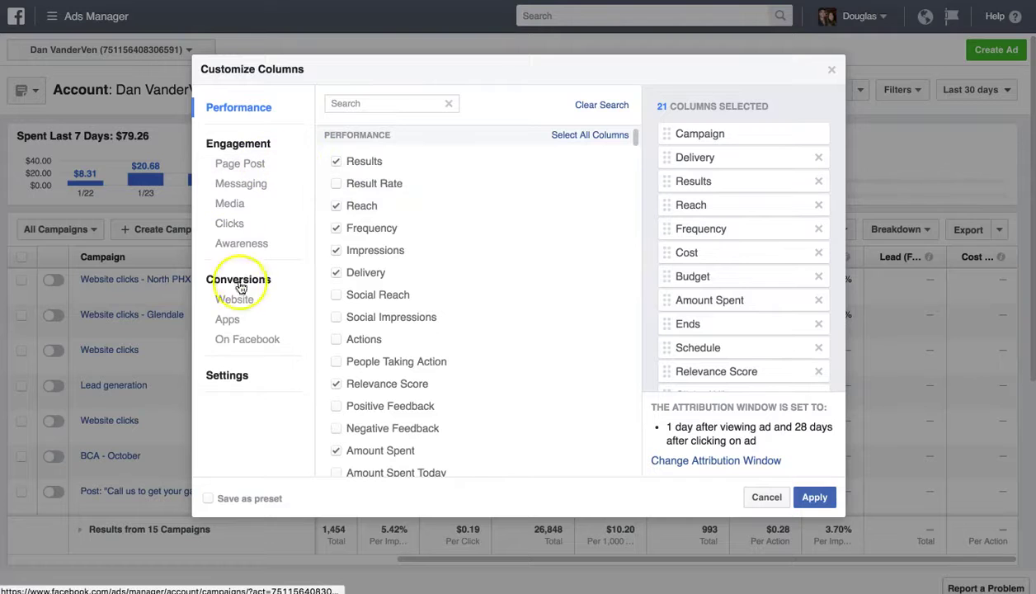
click(259, 306)
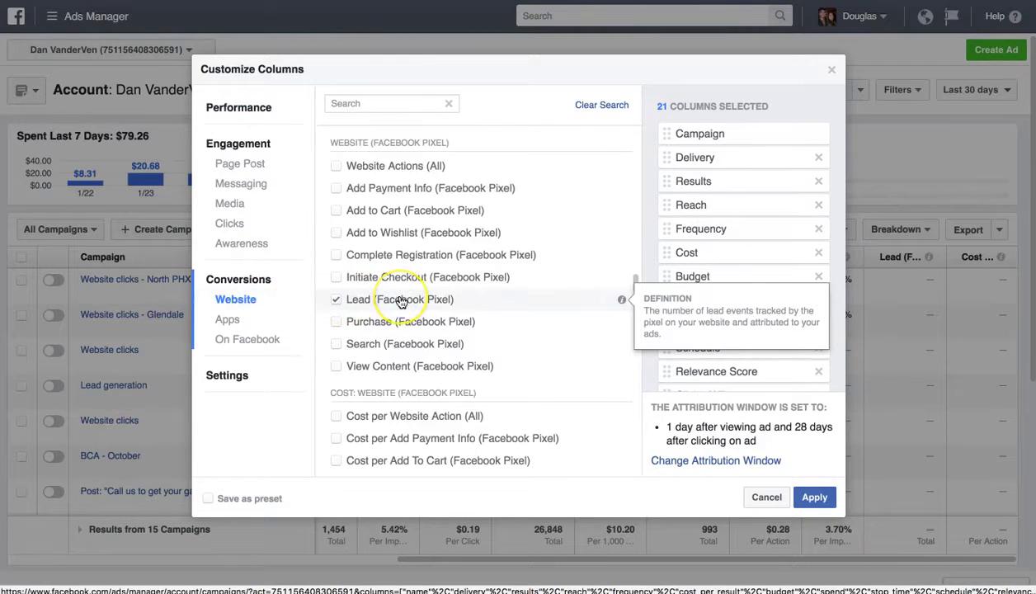
scroll(398, 300, down, 5)
click(814, 497)
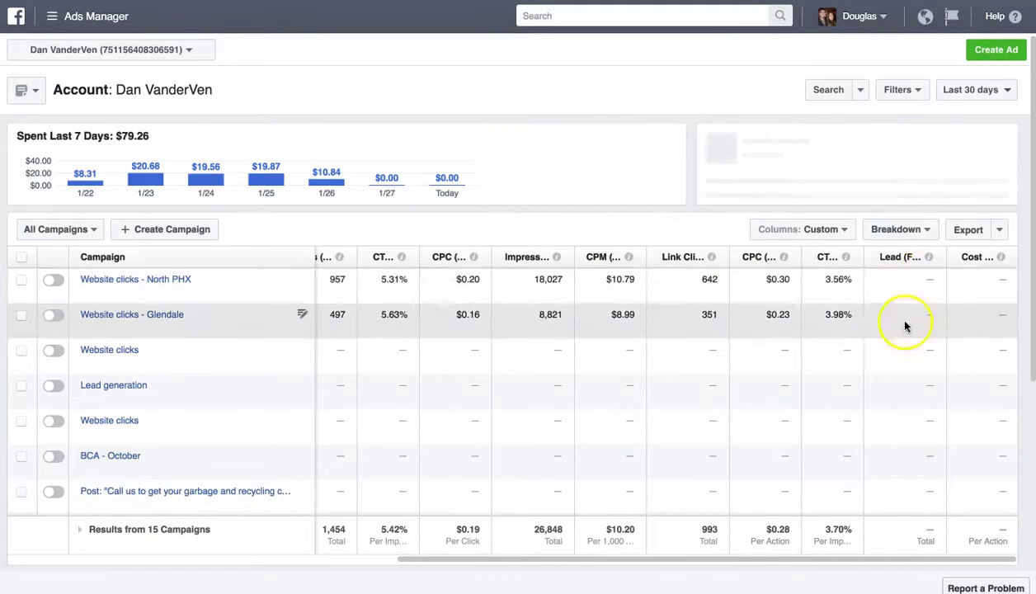
Step: Compare the pixel lead and cost per lead columns with the spend and click columns of the two website click campaigns
mouse_move(928, 256)
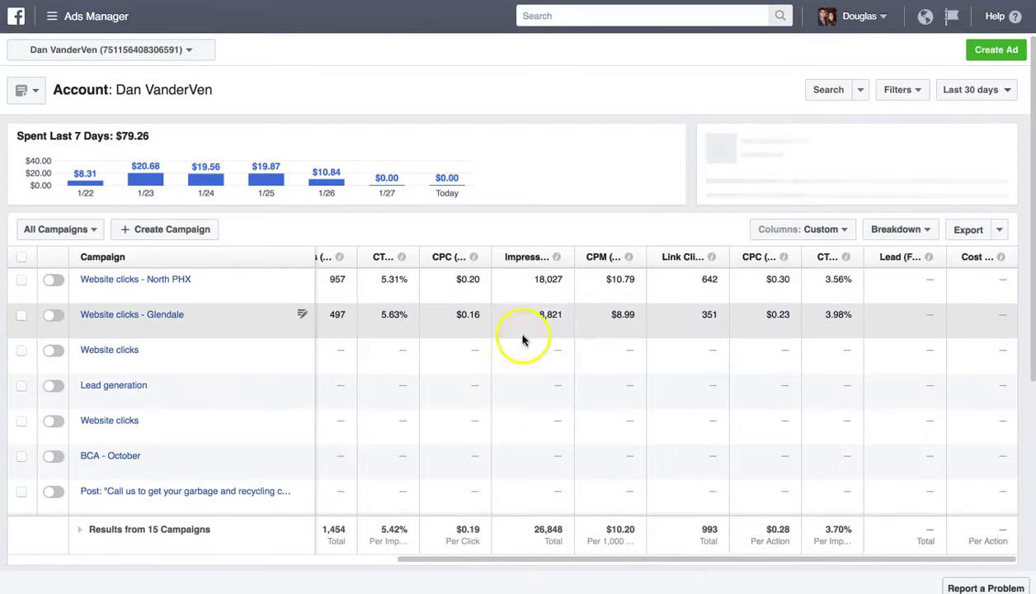
scroll(554, 315, left, 10)
scroll(560, 315, right, 8)
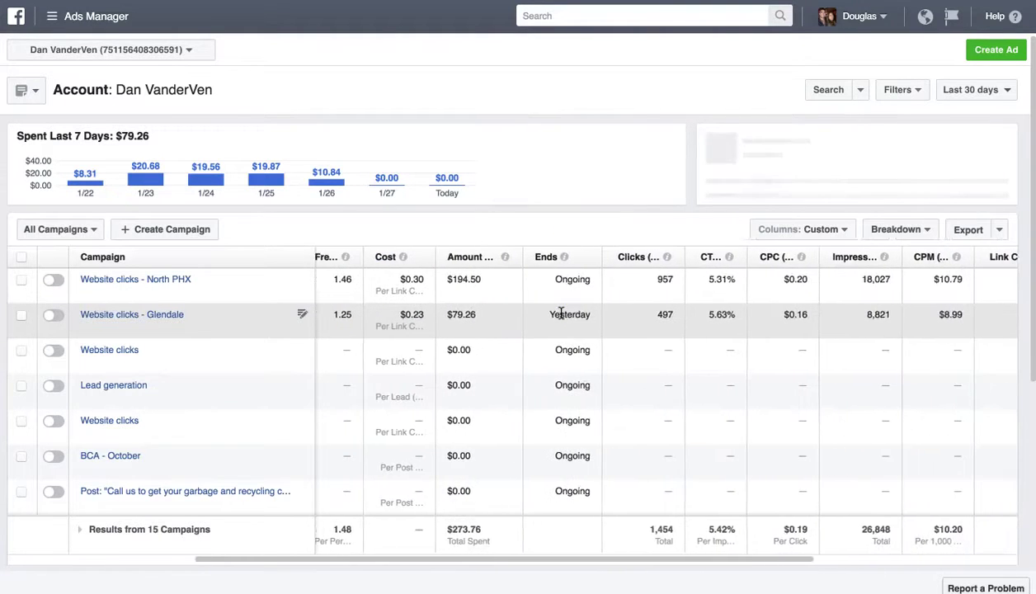
scroll(561, 314, left, 8)
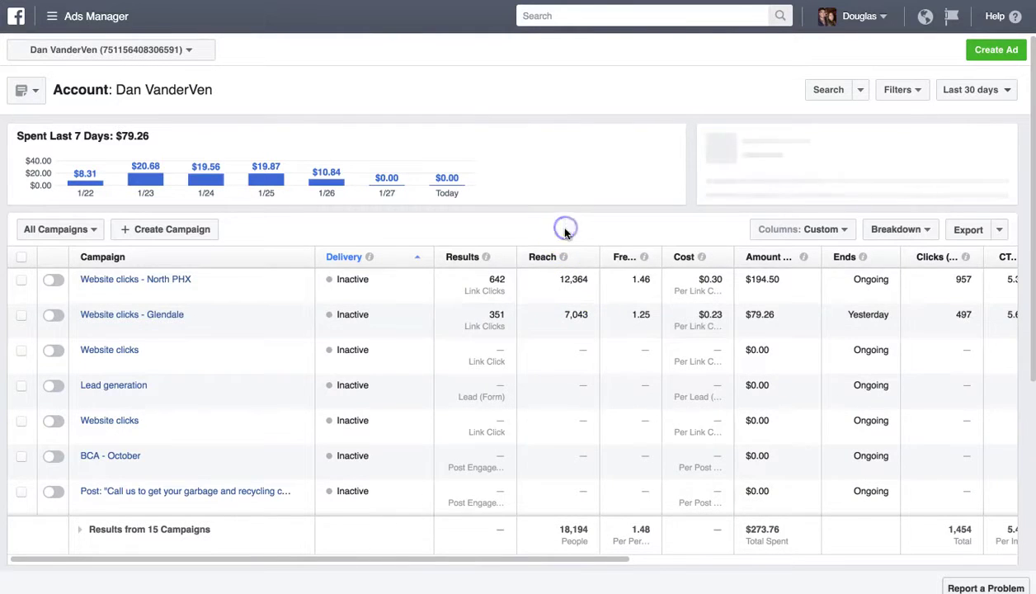
scroll(739, 303, right, 10)
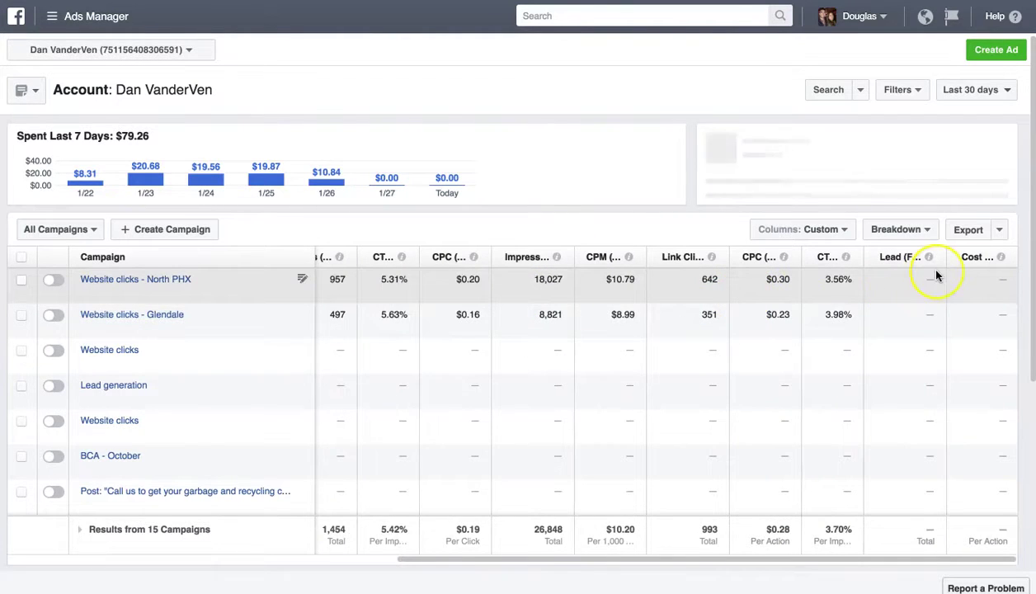
drag(928, 276, 914, 318)
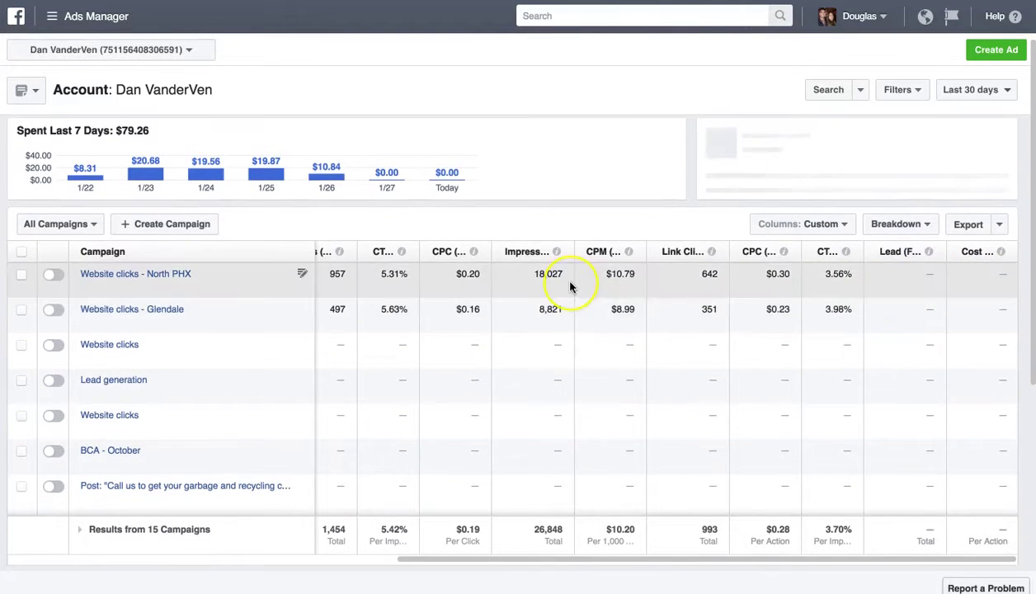
scroll(571, 286, left, 10)
scroll(570, 287, right, 5)
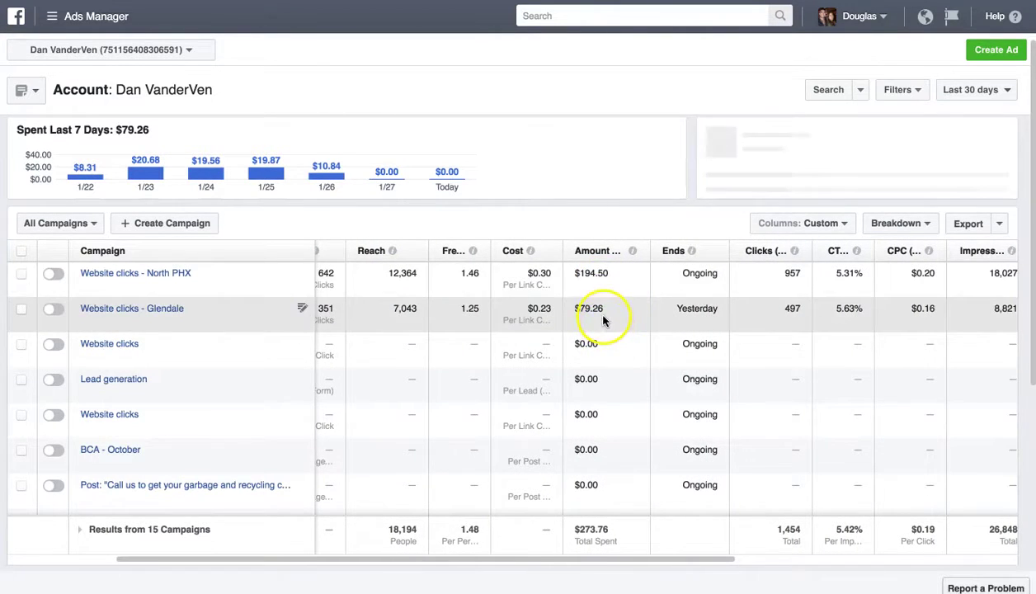
scroll(602, 320, right, 10)
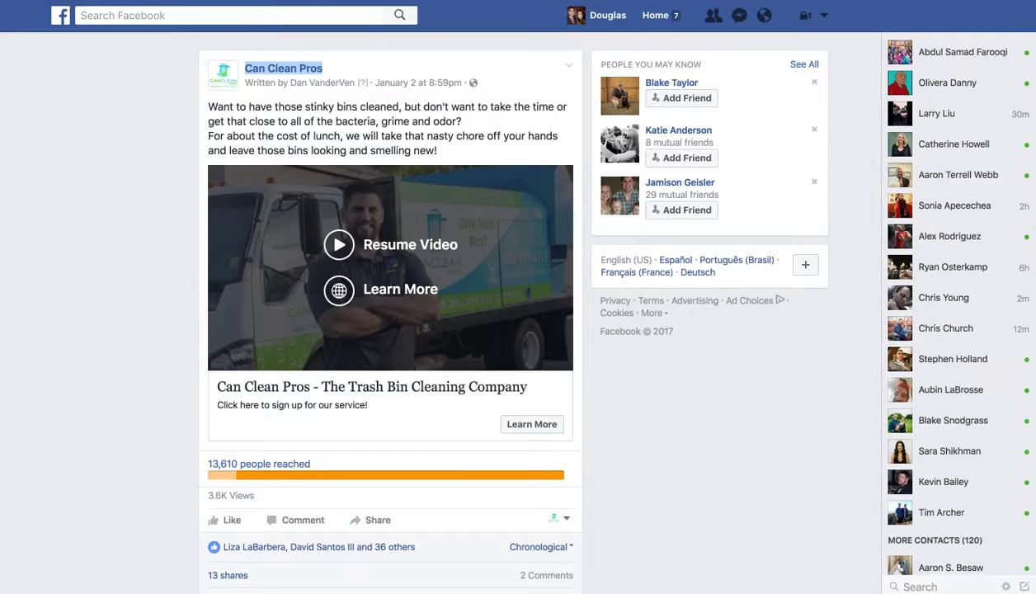
Step: Read the Can Clean Pros ad post's text, highlighting its opening question and the "cost of lunch" offer
click(99, 160)
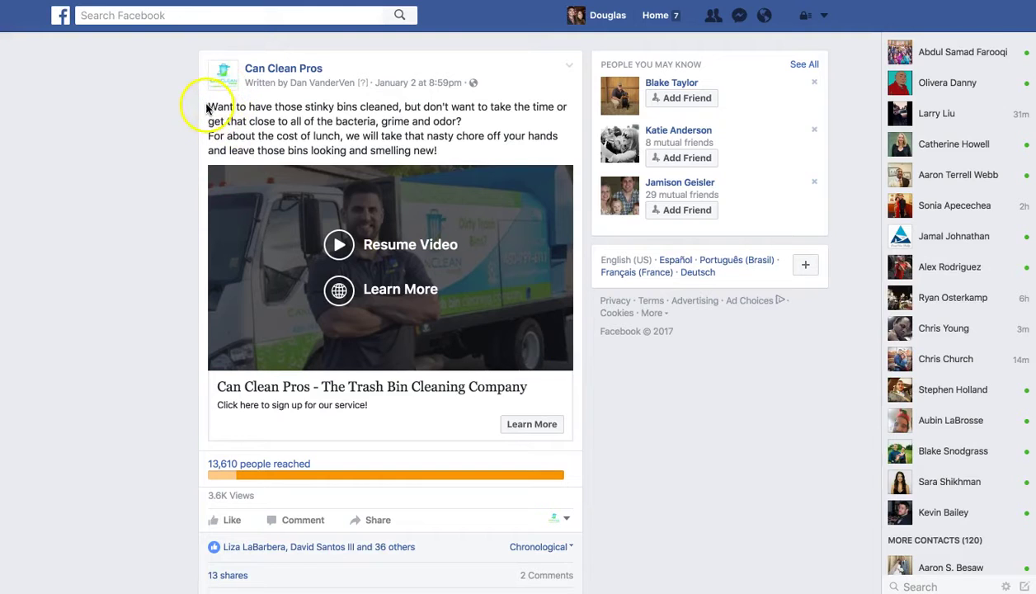
drag(207, 108, 450, 148)
click(450, 149)
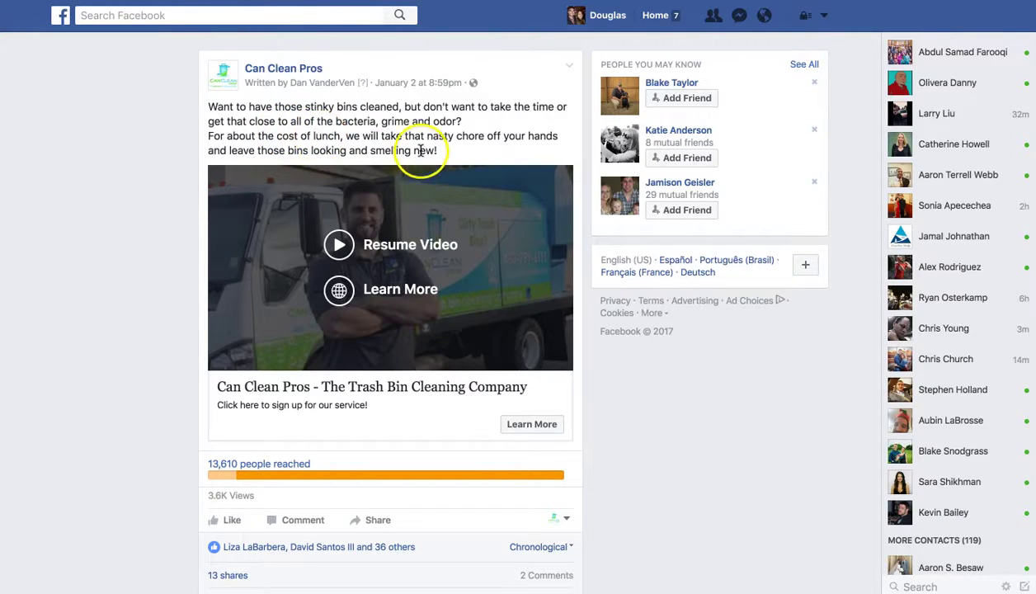
drag(244, 136, 450, 140)
click(363, 135)
click(449, 140)
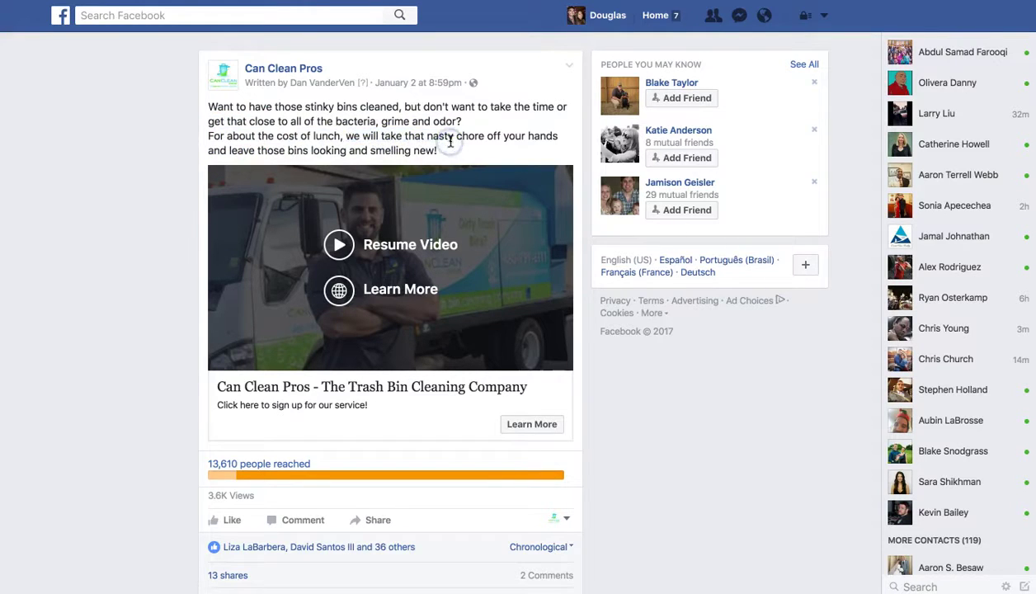
drag(208, 137, 423, 143)
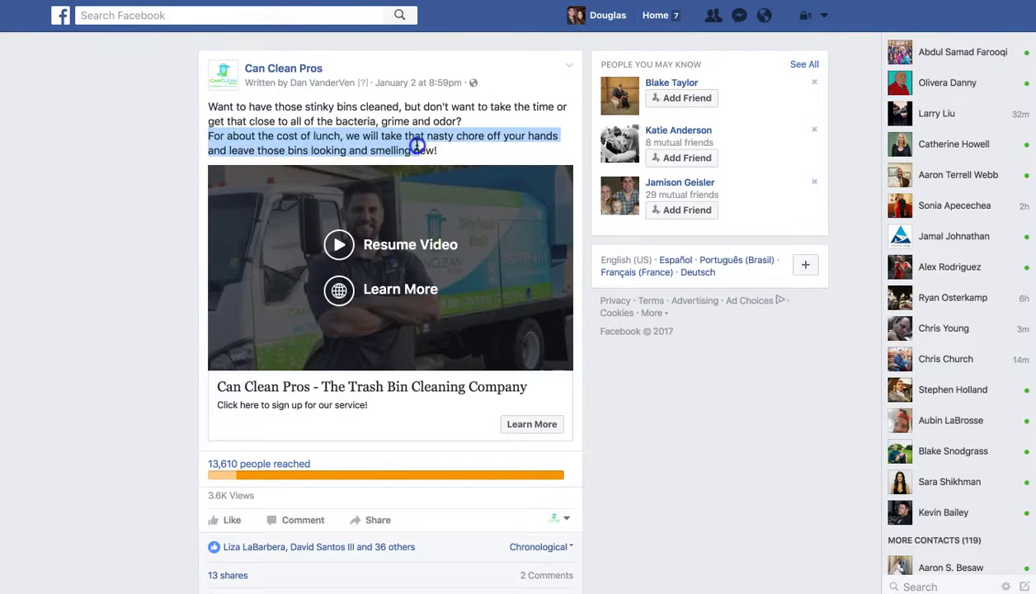
click(440, 143)
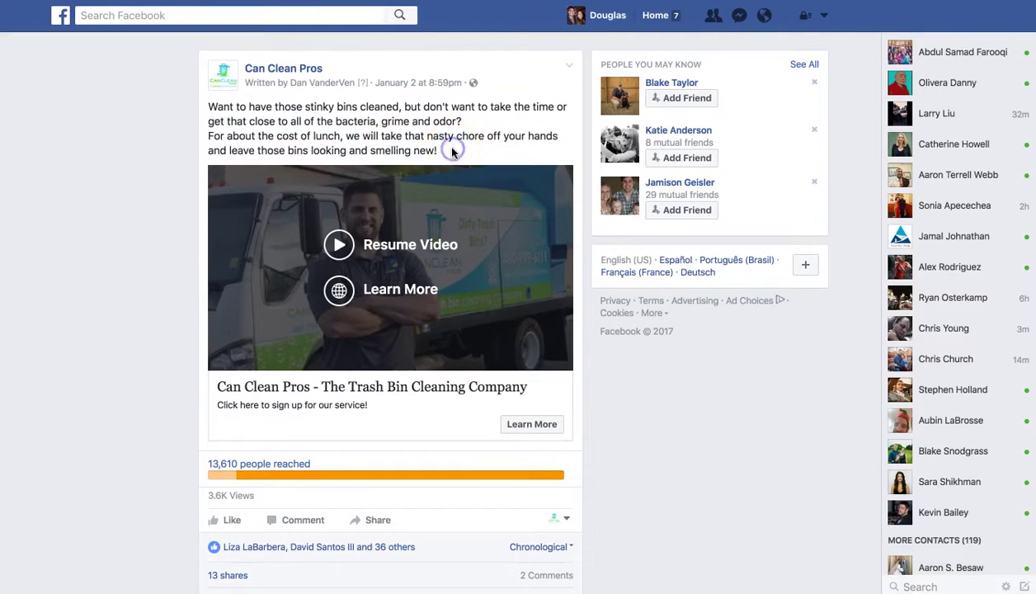
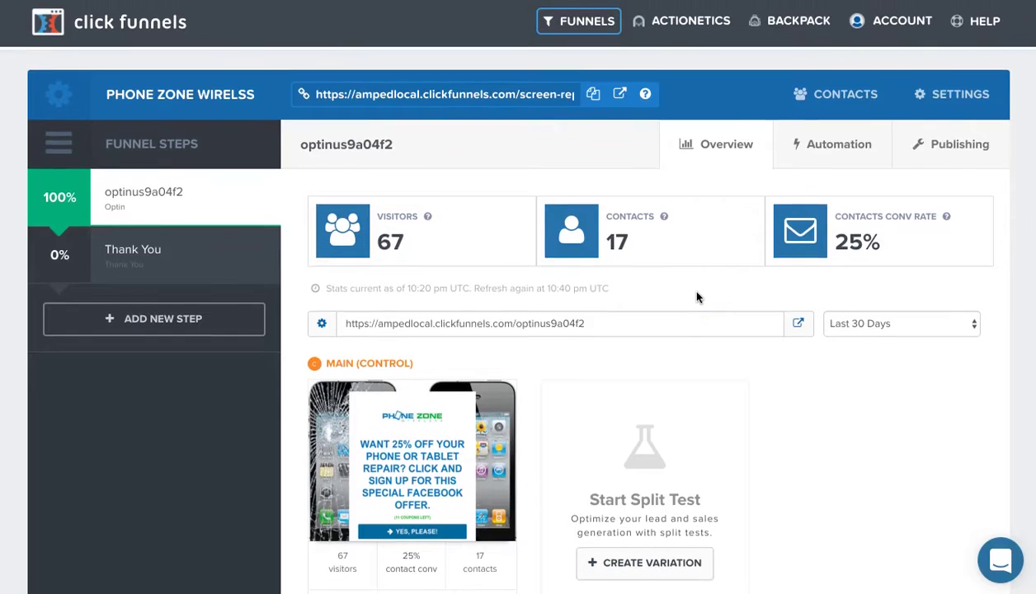
Step: View the Phone Zone funnel overview, then examine the Phone Zone Wireless Campaign's amount spent, leads and cost per lead in Ads Manager
scroll(564, 347, up, 1)
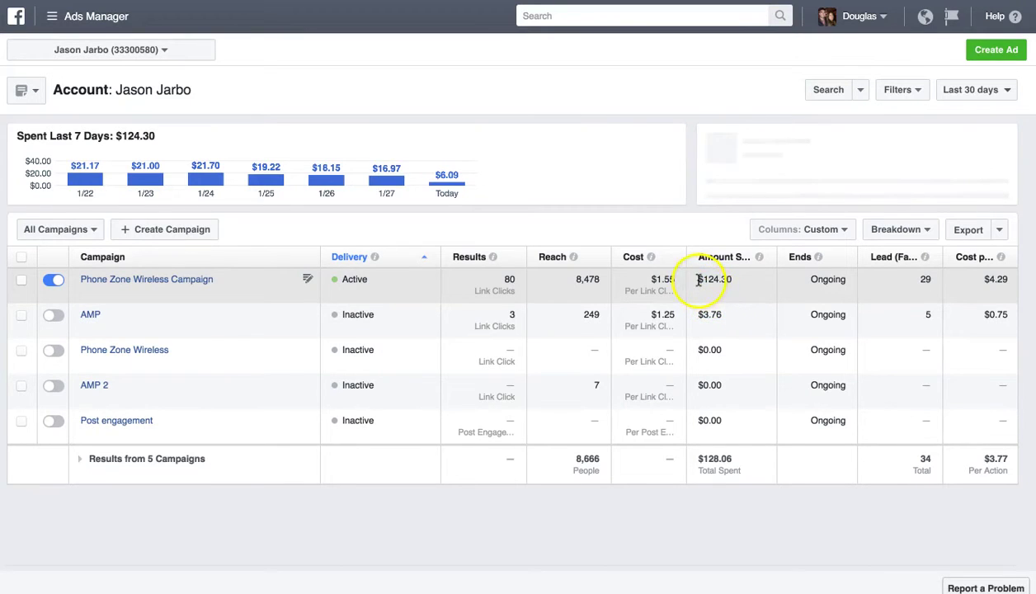
drag(700, 280, 733, 279)
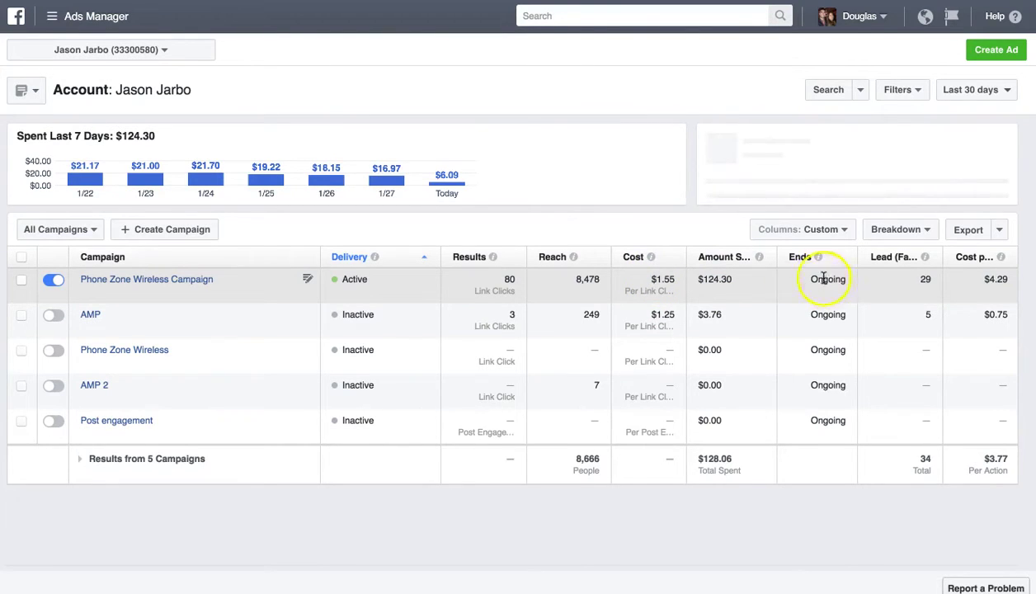
double_click(932, 280)
click(930, 282)
double_click(1002, 278)
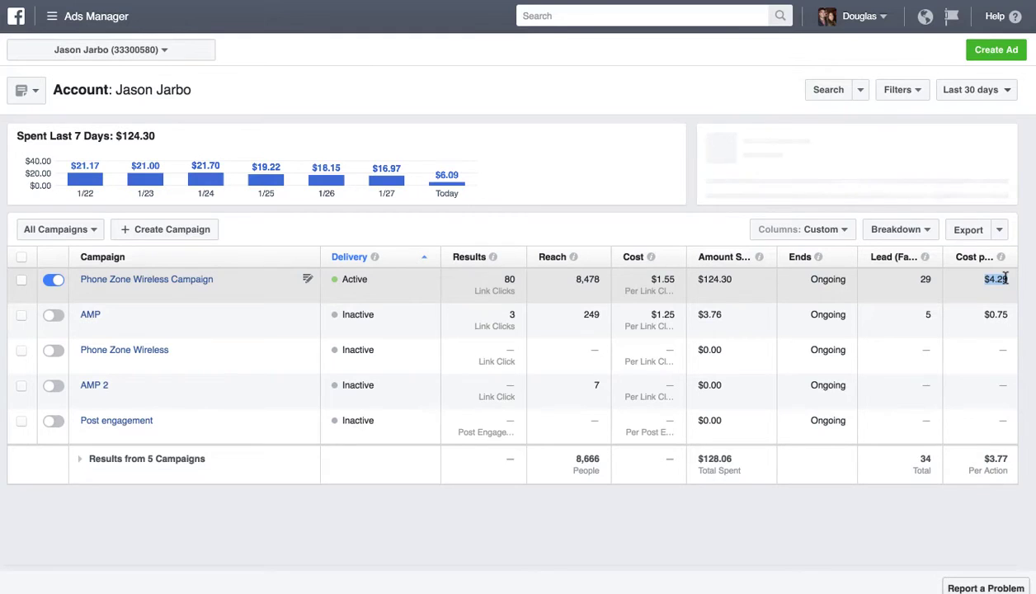
click(987, 281)
drag(985, 280, 1008, 279)
click(1003, 282)
Step: Compare the Phone Zone Wireless Campaign's lead count with its cost per lead and total spend
click(931, 279)
double_click(931, 279)
click(1019, 279)
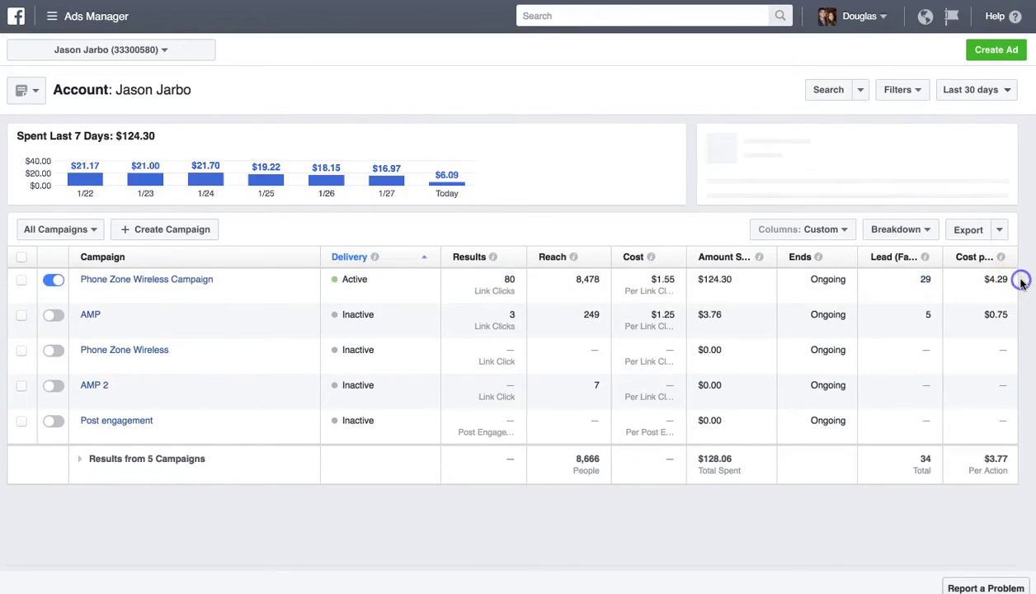
drag(920, 286, 1010, 278)
click(1006, 280)
click(728, 279)
click(918, 289)
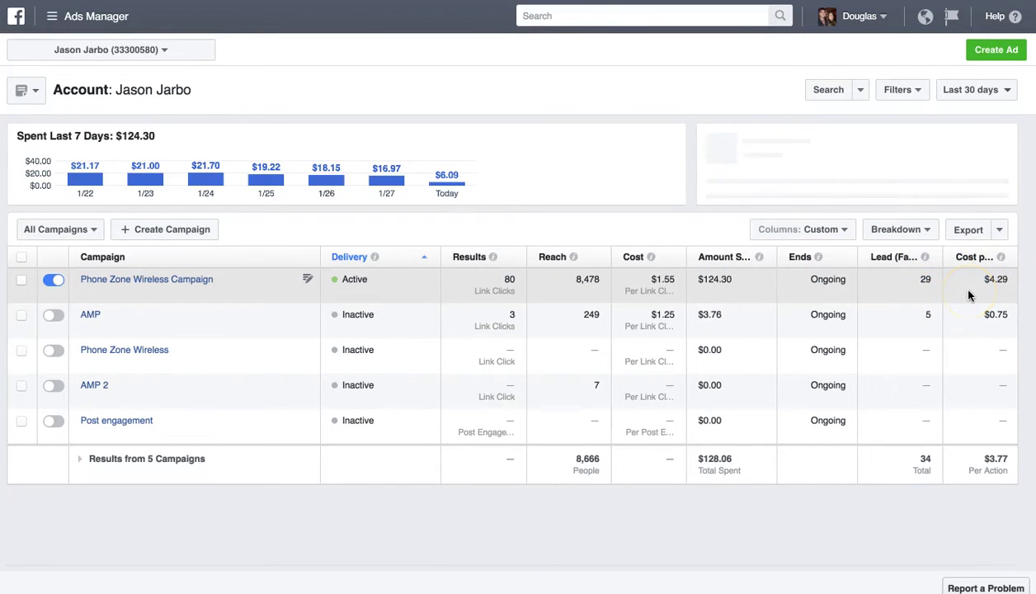
mouse_move(913, 286)
mouse_down()
mouse_move(425, 177)
mouse_move(435, 180)
mouse_up()
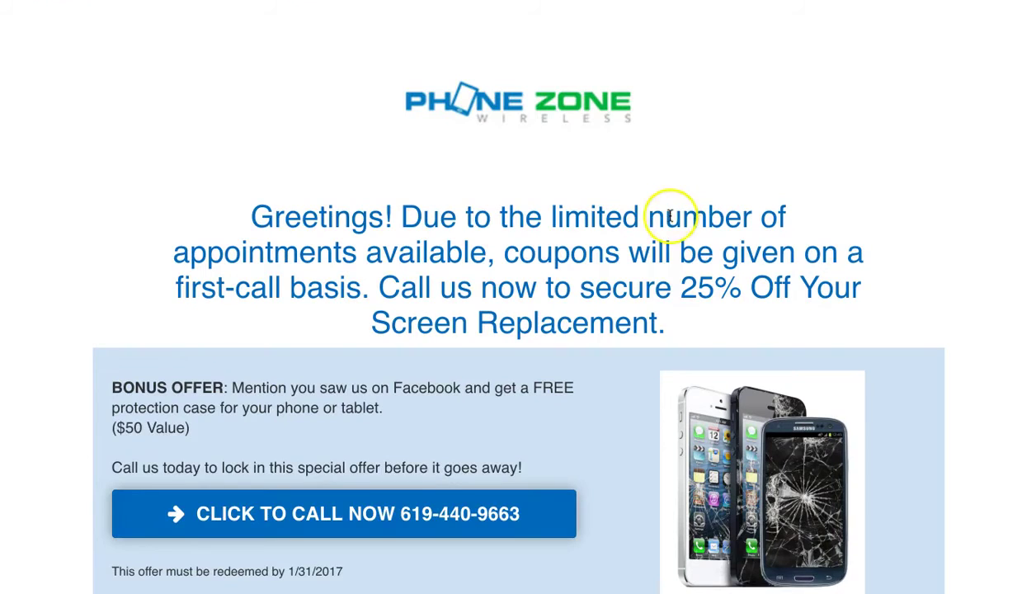
Step: Read the Phone Zone Wireless coupon page and return to the North PHX and Glendale campaign results in Ads Manager
scroll(670, 214, down, 3)
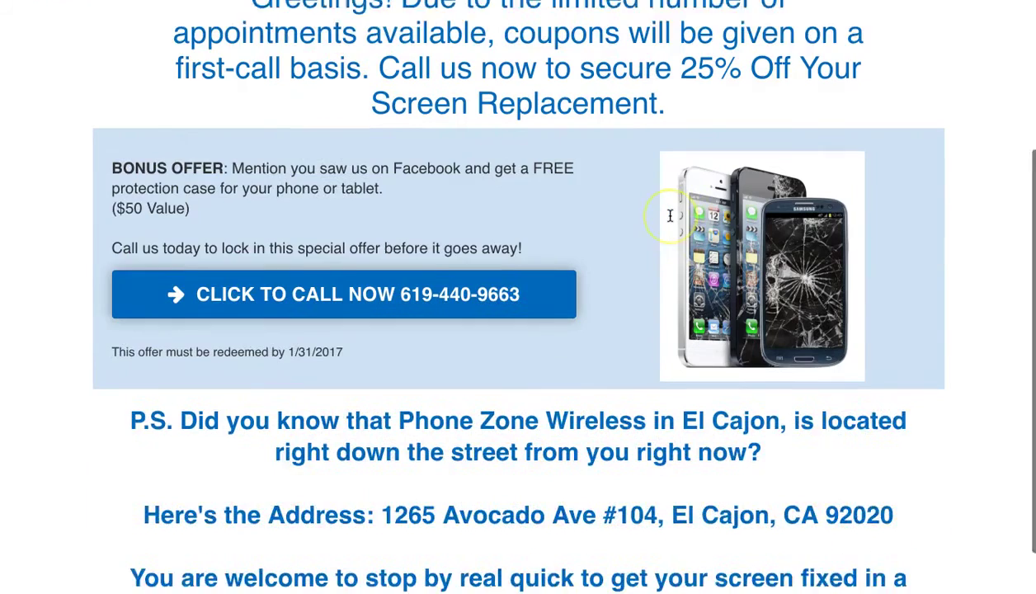
scroll(670, 215, down, 1)
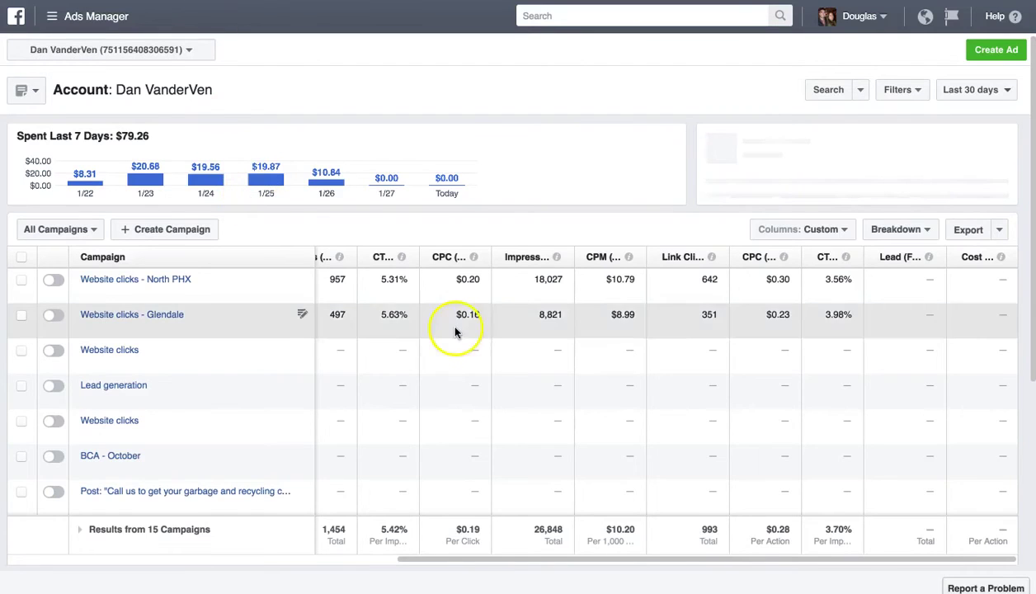
scroll(454, 331, left, 10)
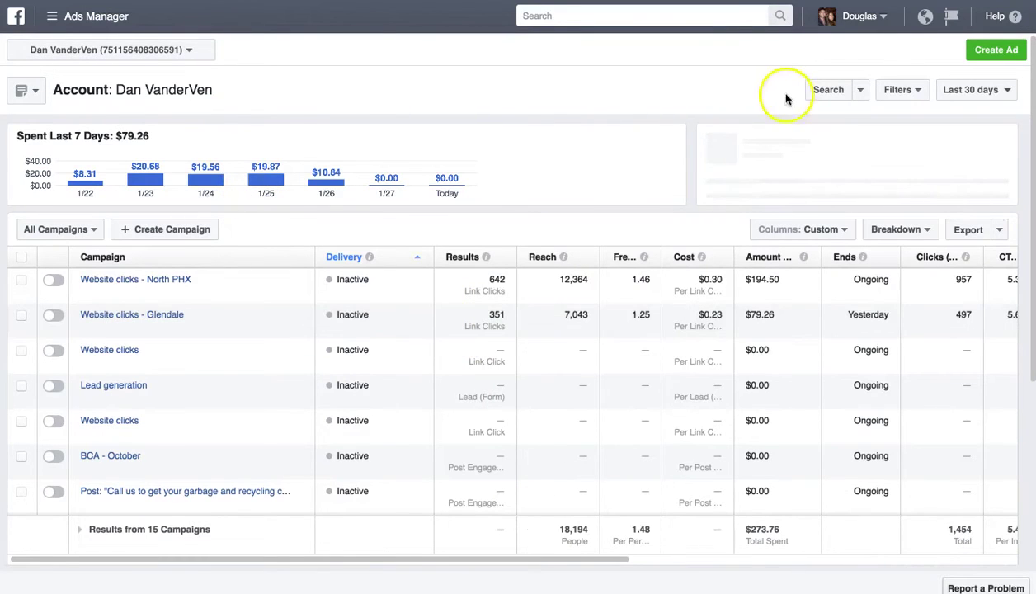
Step: Open the Website clicks - North PHX campaign and bring up its 30-64 - N PHX ad set for editing
click(69, 16)
click(254, 214)
click(141, 279)
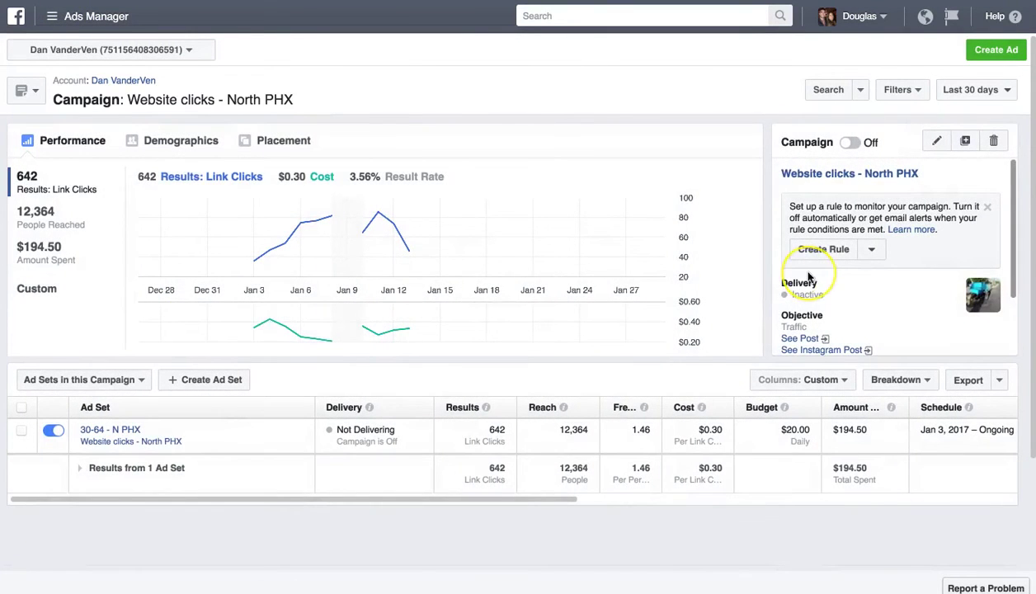
scroll(808, 277, down, 2)
scroll(809, 281, up, 2)
click(936, 143)
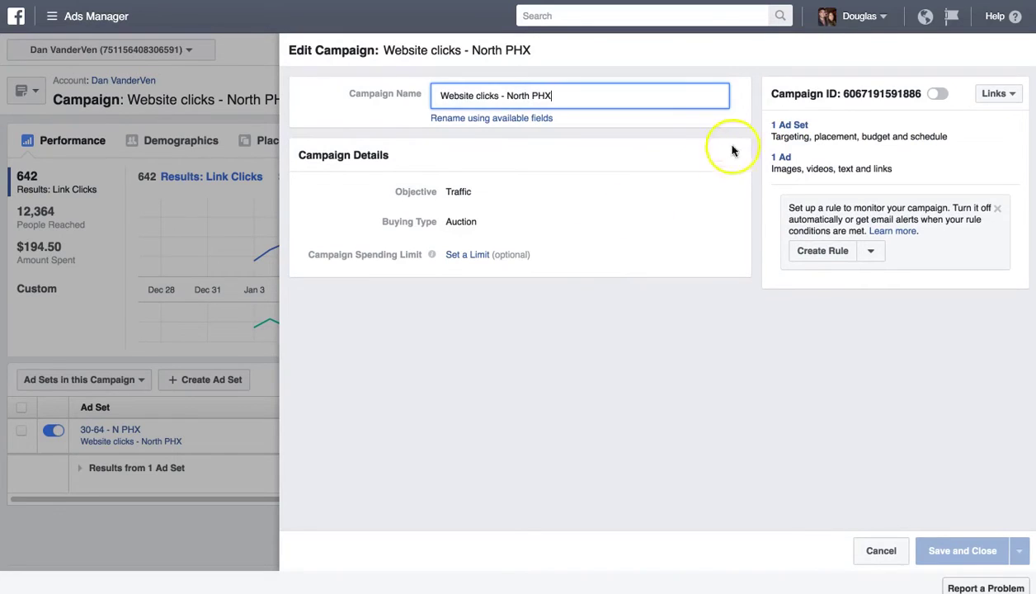
click(787, 126)
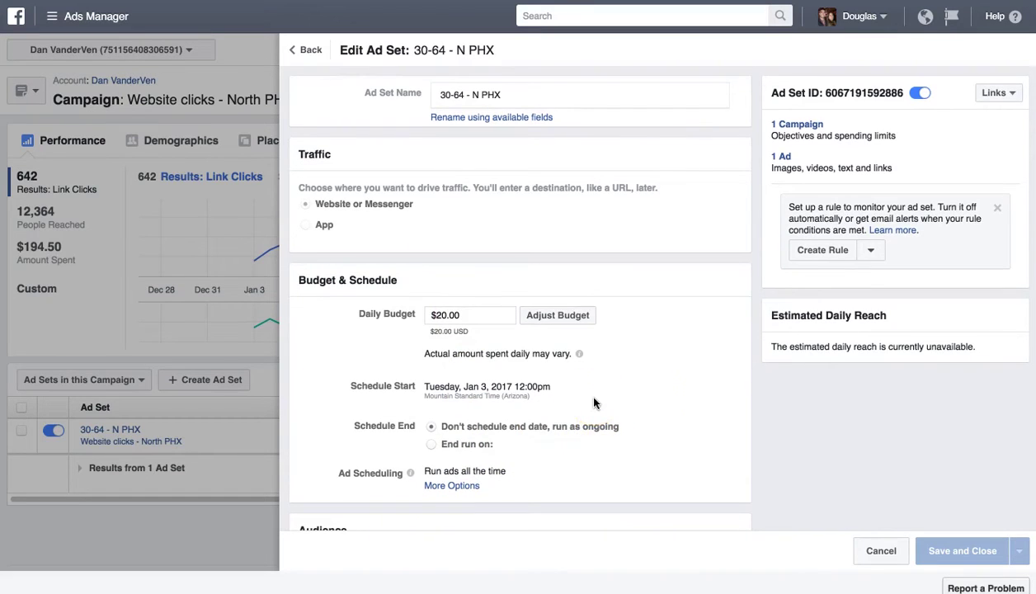
Step: Look through the 30-64 - N PHX ad set's budget, schedule and audience settings, ending at the targeted locations
scroll(582, 389, down, 1)
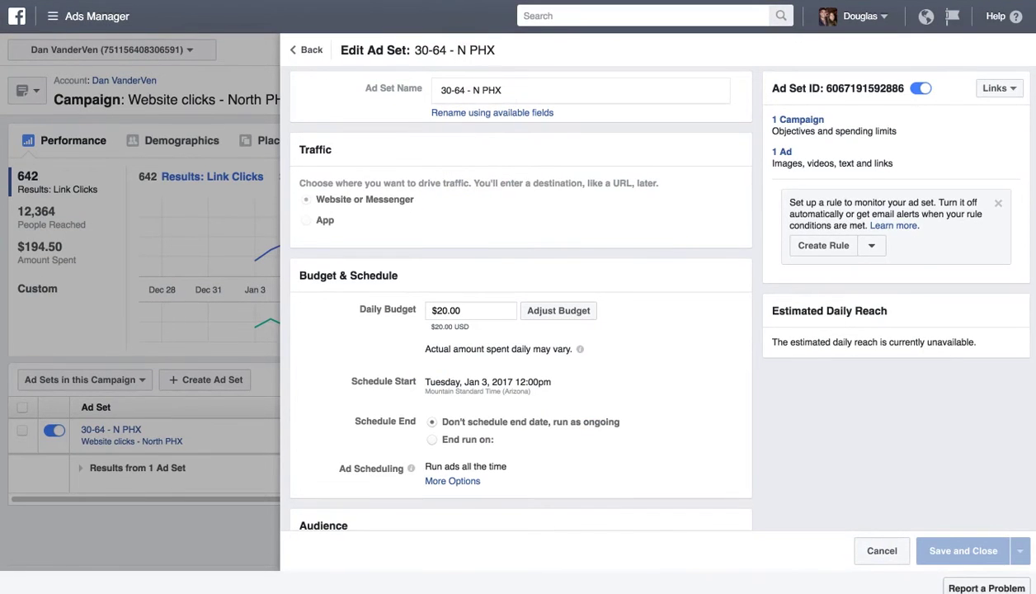
scroll(675, 395, down, 5)
drag(676, 395, 733, 444)
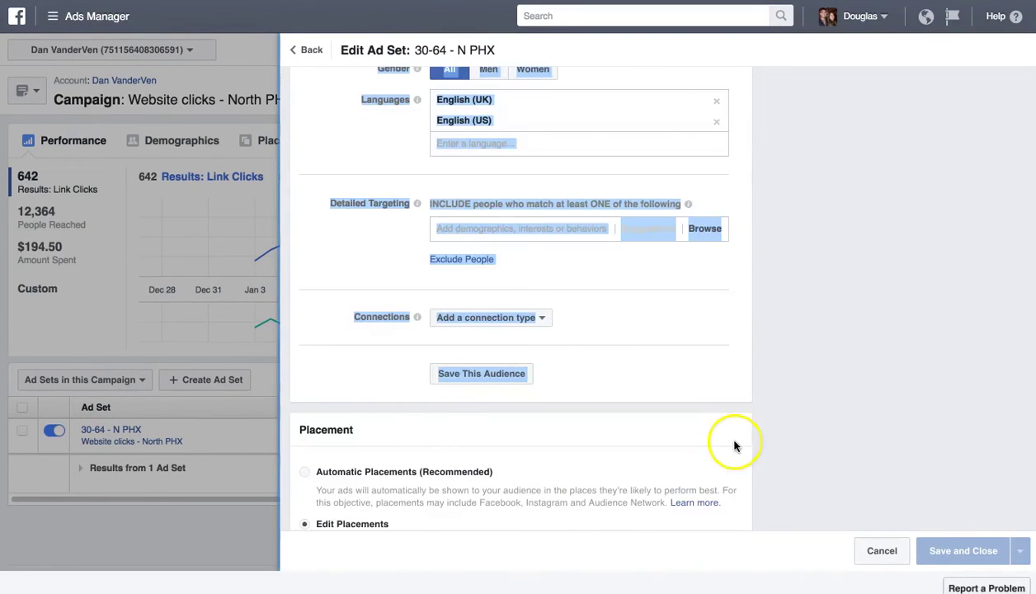
scroll(736, 394, up, 5)
click(736, 363)
scroll(739, 375, up, 2)
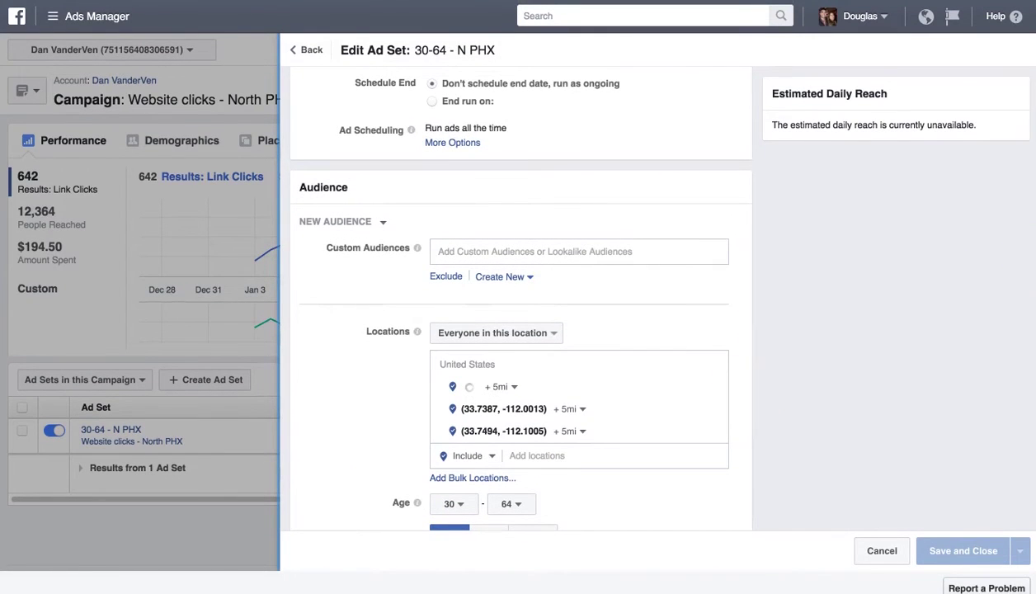
drag(1011, 247, 999, 286)
click(722, 272)
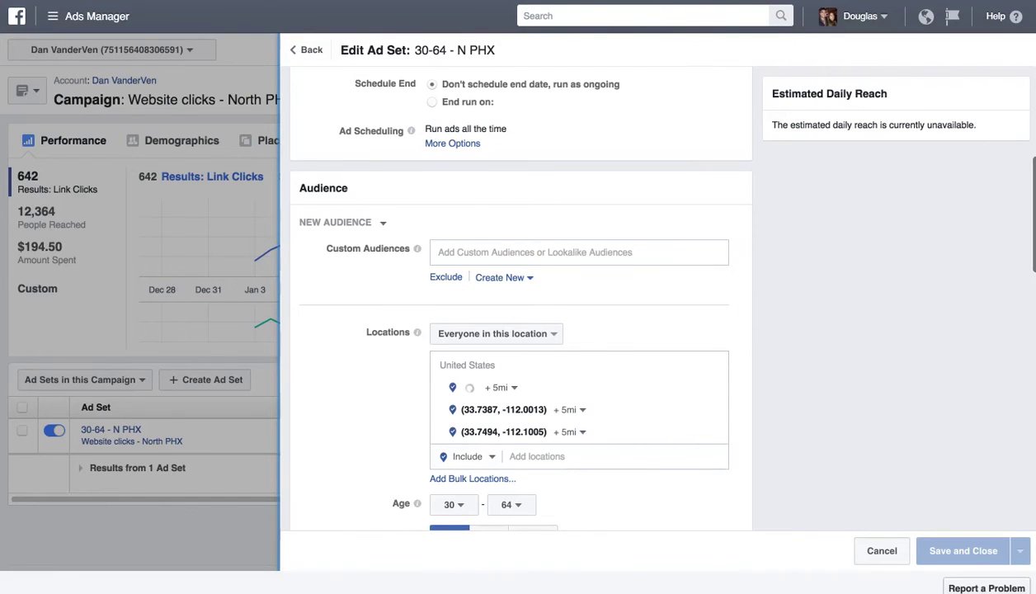
scroll(1027, 211, up, 5)
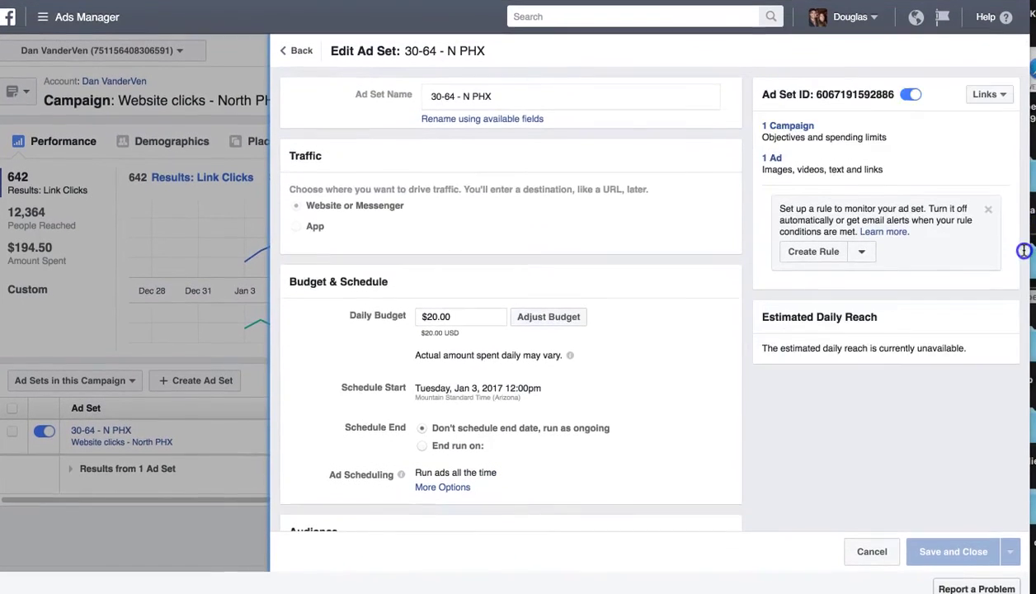
scroll(1032, 261, down, 5)
drag(1022, 261, 1019, 307)
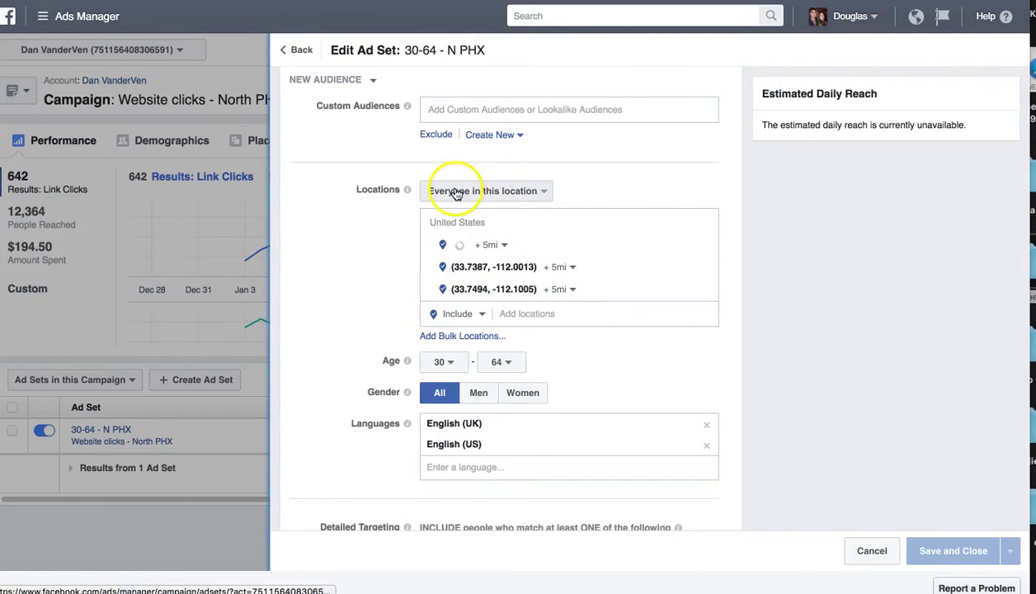
Step: Examine the audience choices for Locations, such as people who live in the area, keeping Everyone in this location
click(536, 190)
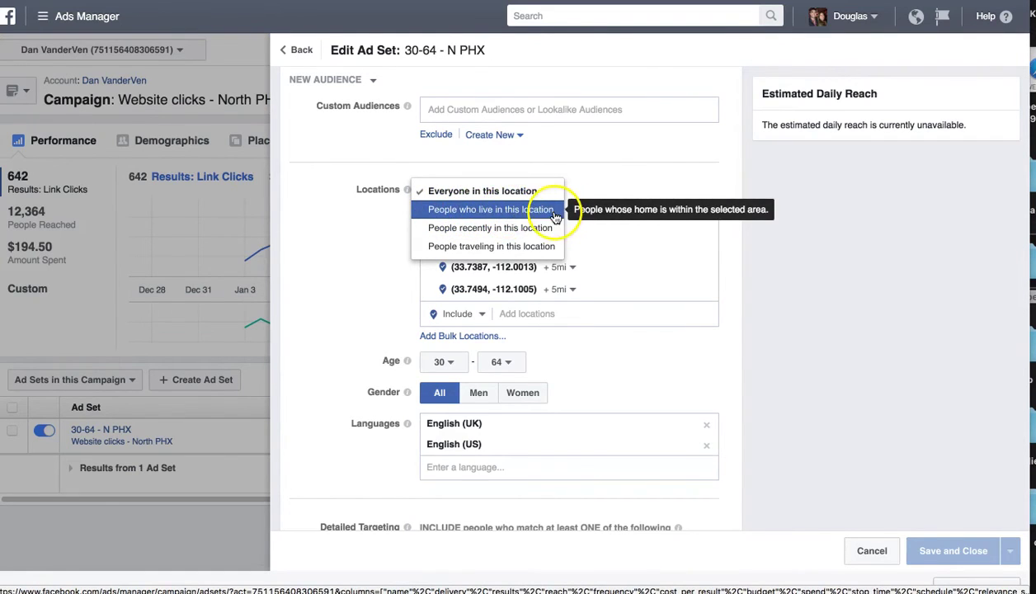
click(654, 180)
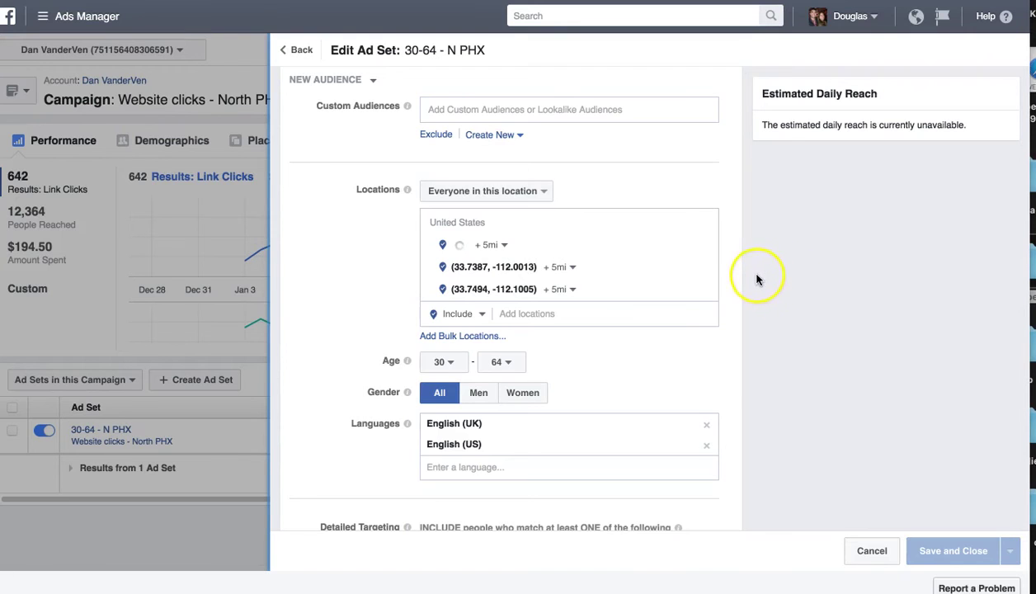
click(458, 191)
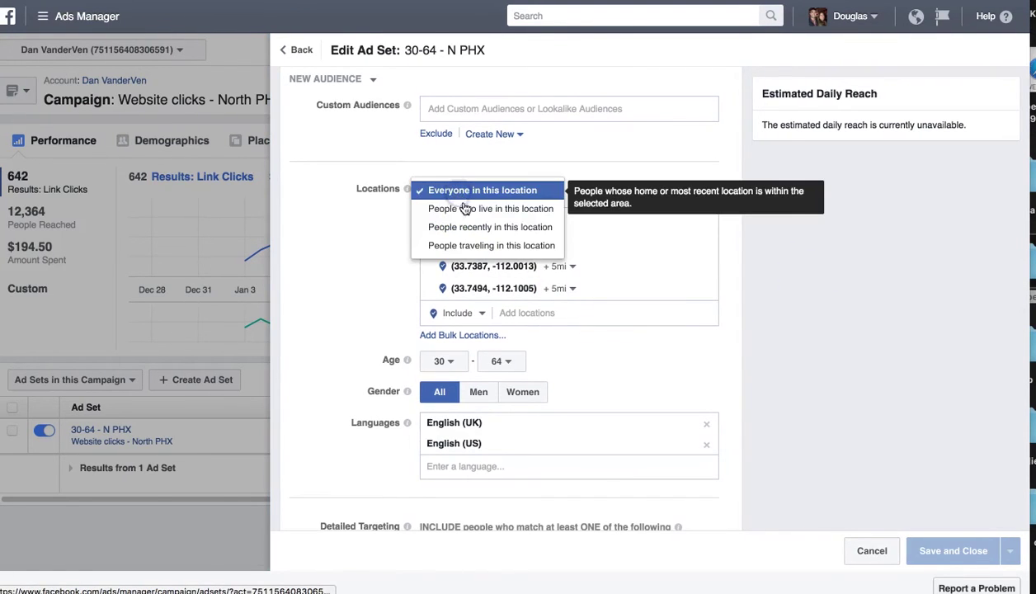
click(731, 316)
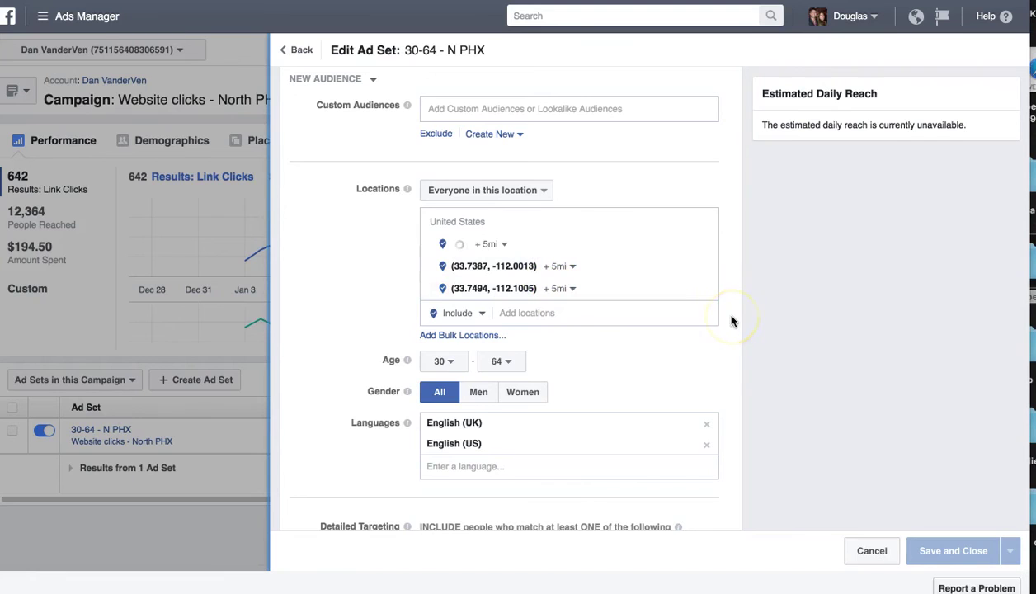
Step: Review the audience's age range, gender, languages and detailed targeting settings
scroll(733, 321, down, 1)
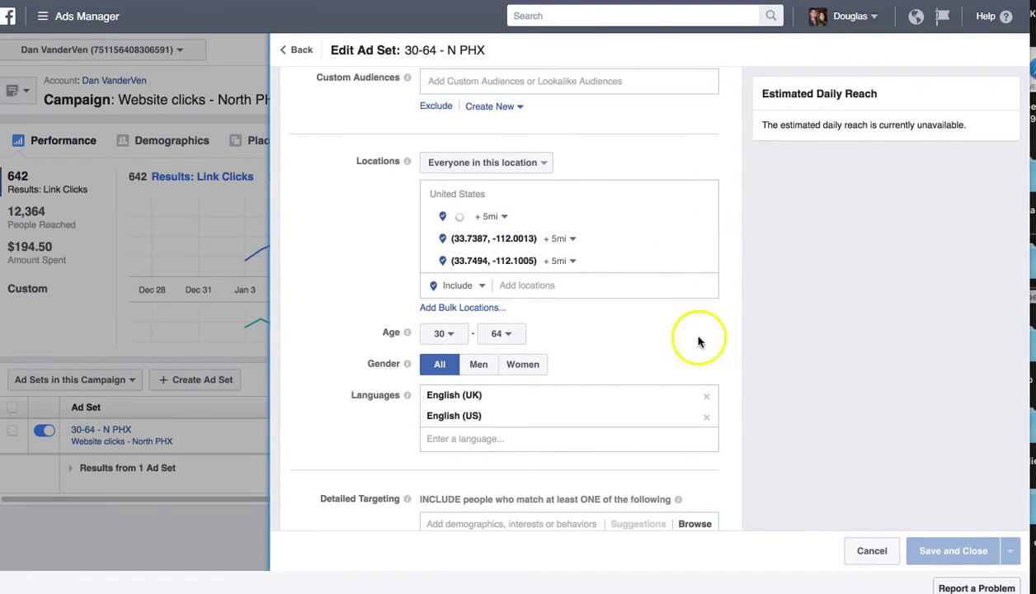
scroll(964, 277, down, 1)
scroll(990, 260, down, 3)
mouse_move(1021, 243)
mouse_down()
mouse_move(1021, 289)
mouse_move(1024, 191)
mouse_move(1022, 254)
mouse_up()
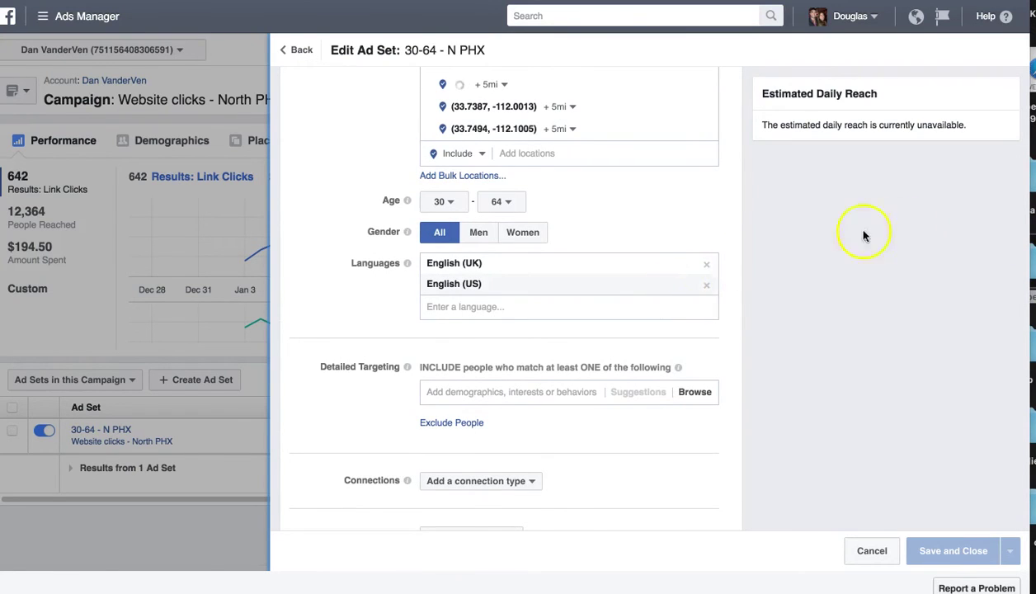
click(1020, 205)
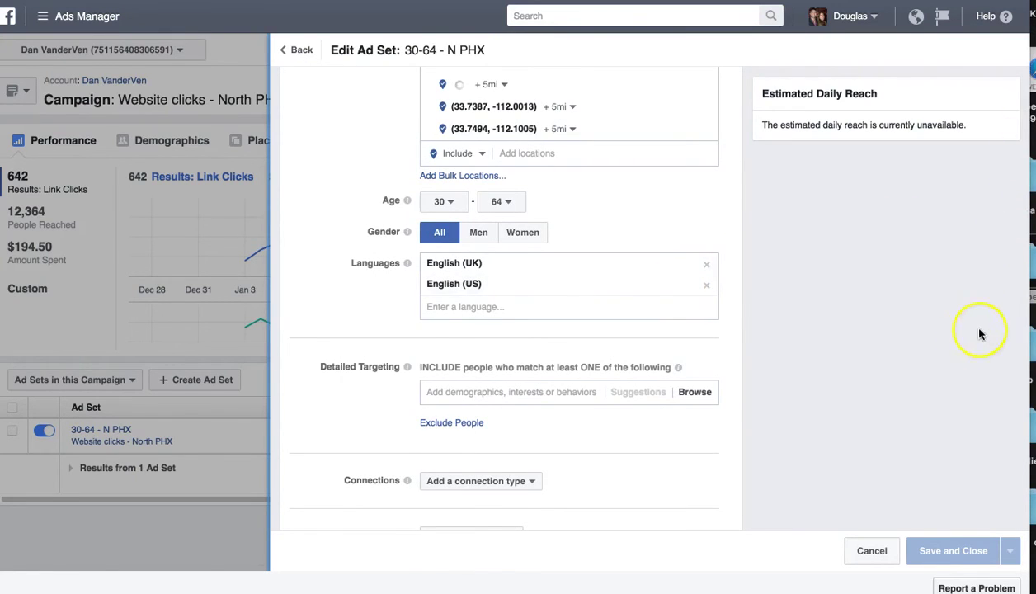
scroll(967, 341, down, 2)
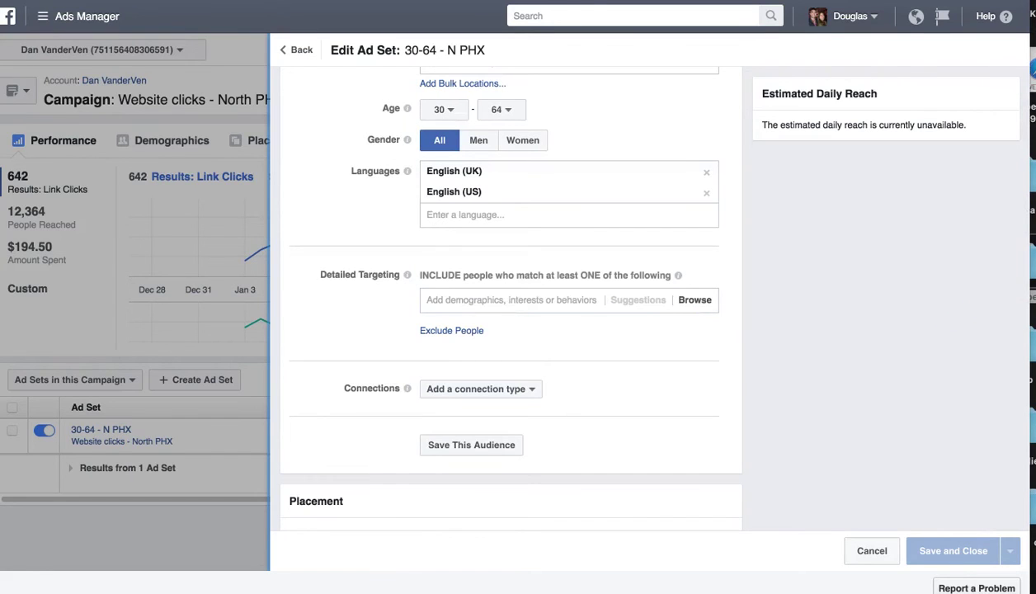
drag(1016, 179, 1016, 188)
scroll(1016, 188, up, 2)
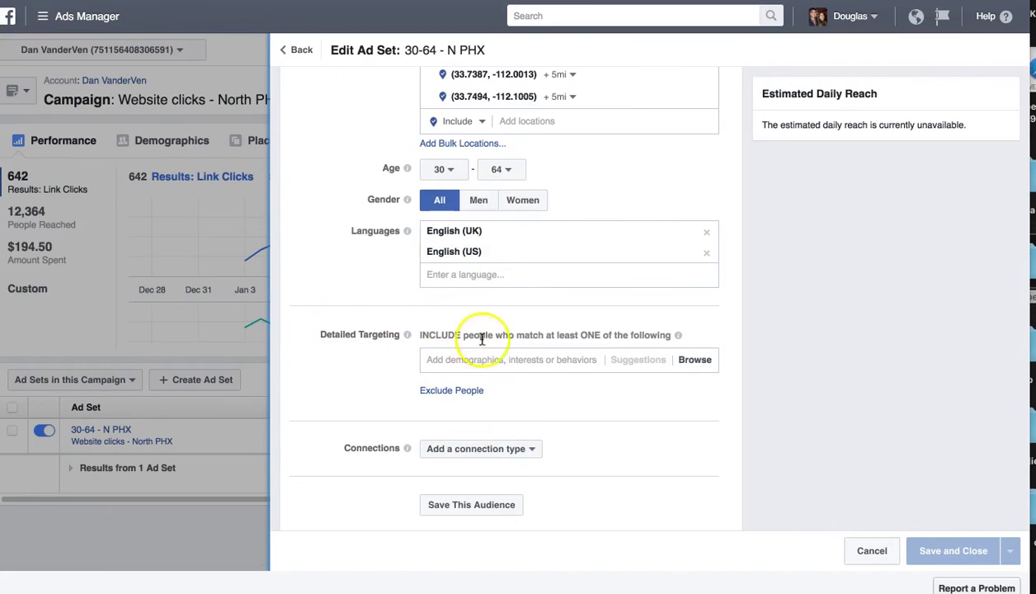
Step: Highlight the Detailed Targeting rule "INCLUDE people who match at least ONE of the following" while reading it
drag(417, 337, 627, 332)
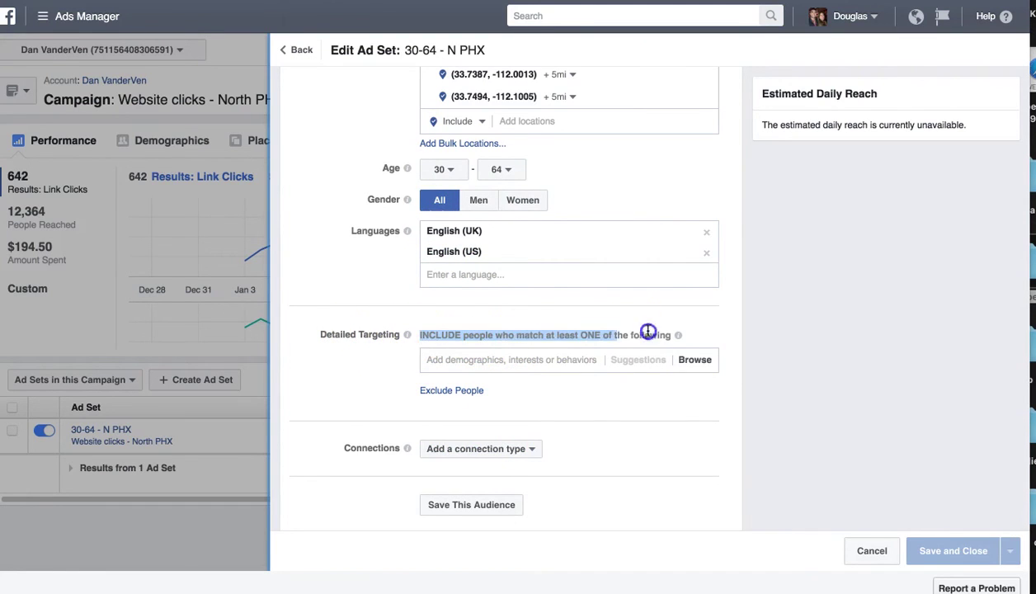
click(897, 353)
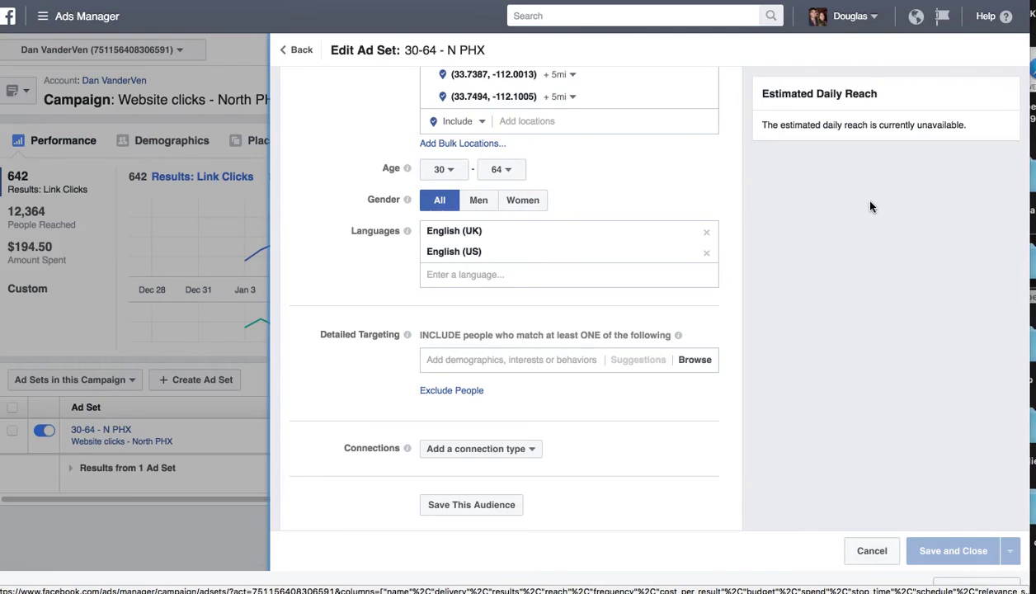
click(923, 90)
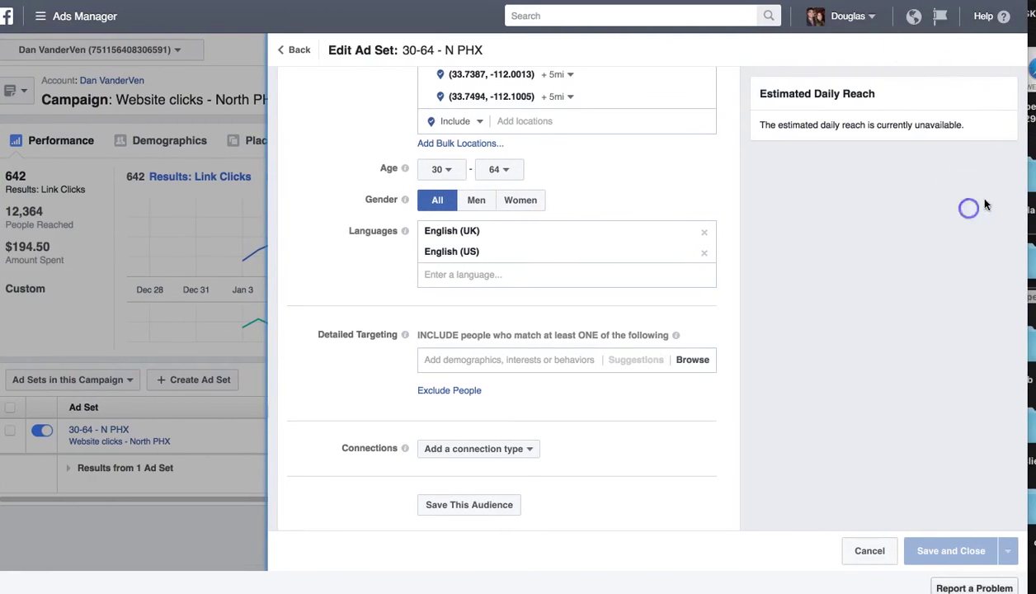
Step: Glance at the Placement section, and view the Detailed Targeting categories without choosing any
scroll(1017, 173, down, 1)
scroll(1015, 173, down, 5)
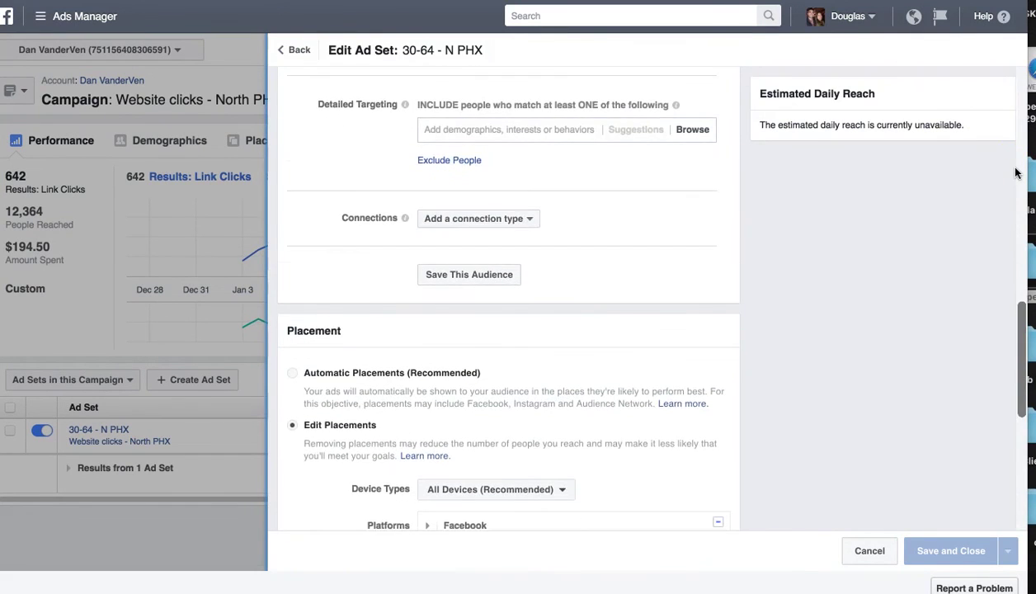
scroll(1015, 172, up, 4)
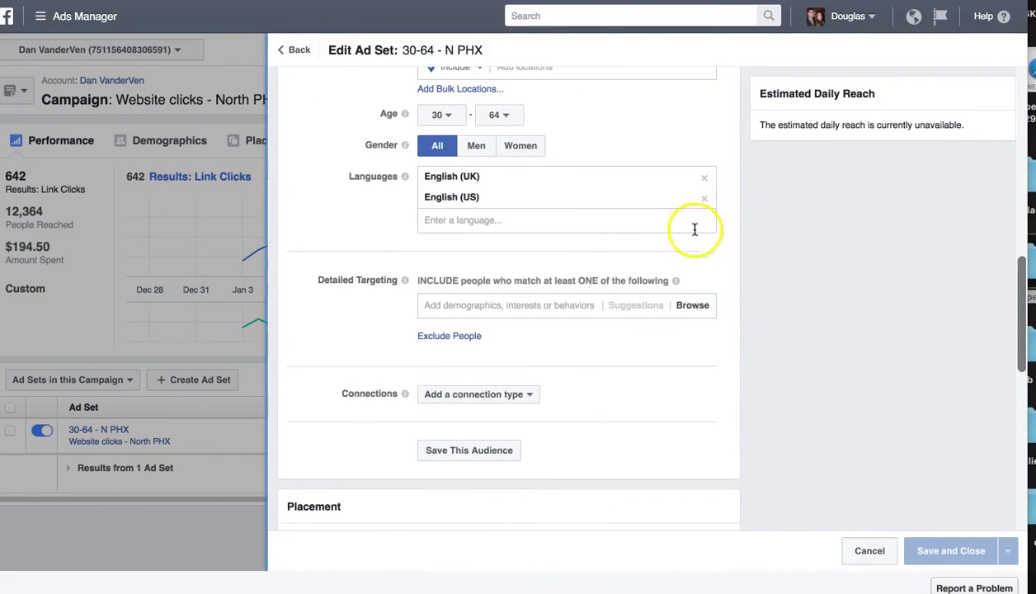
scroll(722, 256, up, 1)
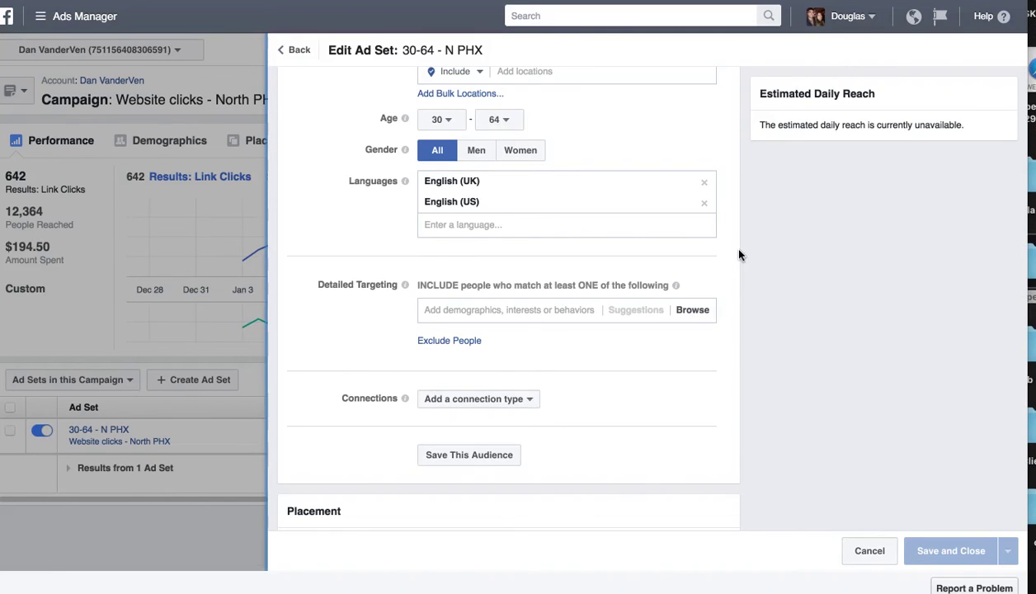
click(475, 314)
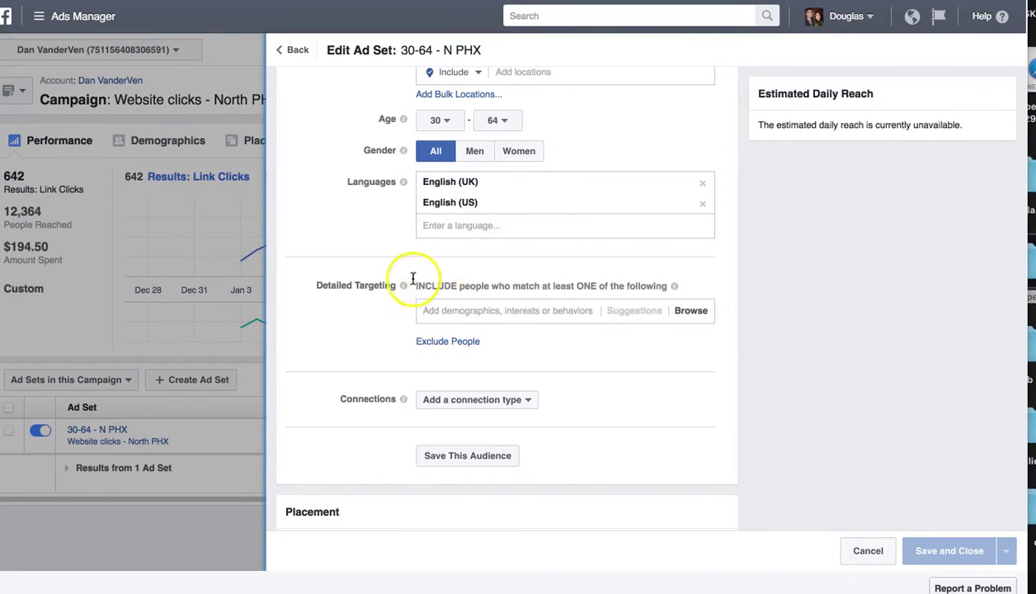
mouse_move(529, 257)
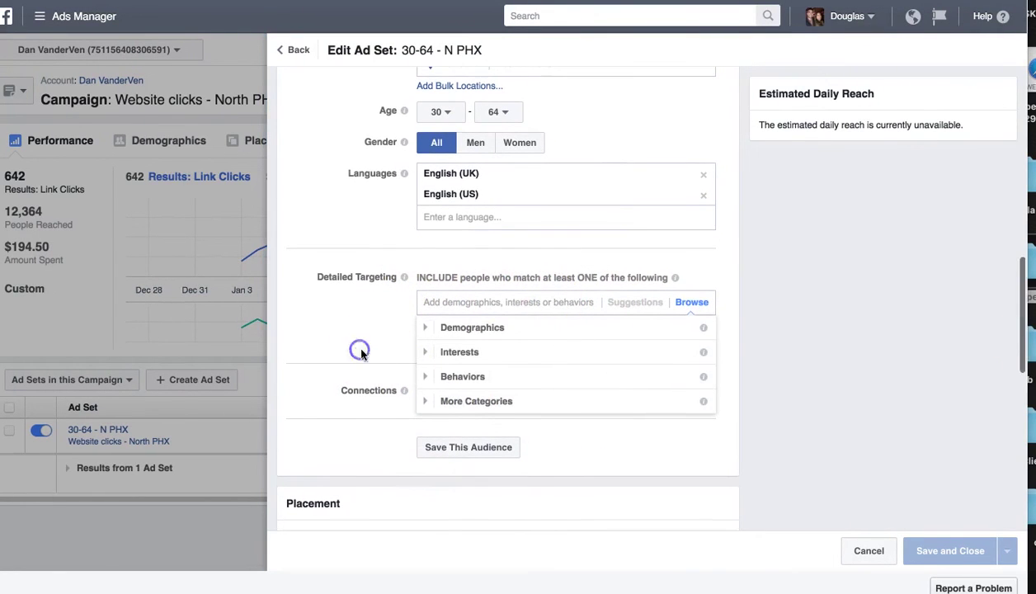
click(1019, 338)
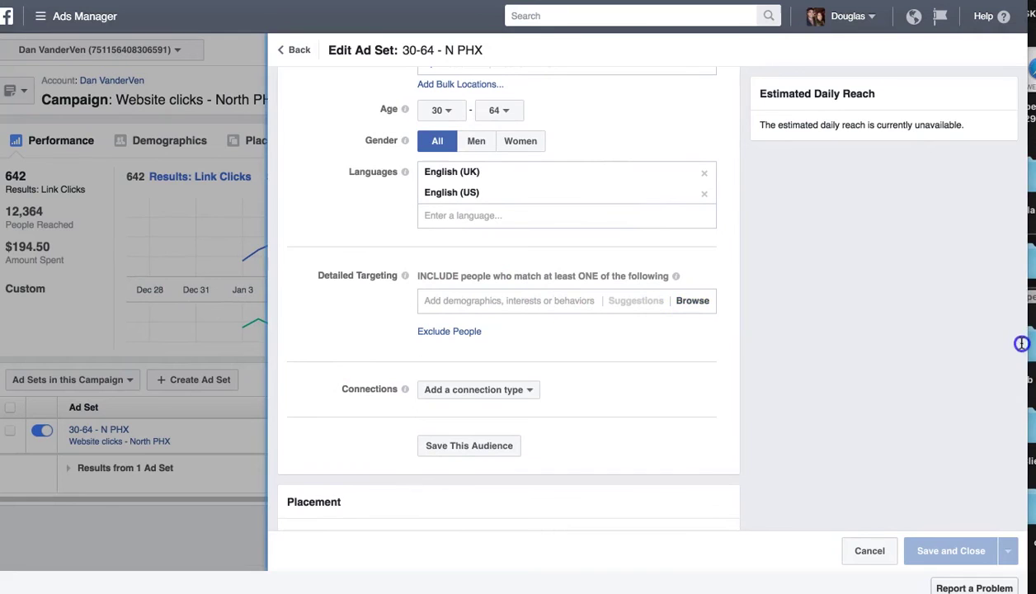
Step: Expand the Facebook placements, inspect the Feeds, Right Column and Instagram device details, and show the Device Types choices
drag(1019, 330, 1021, 425)
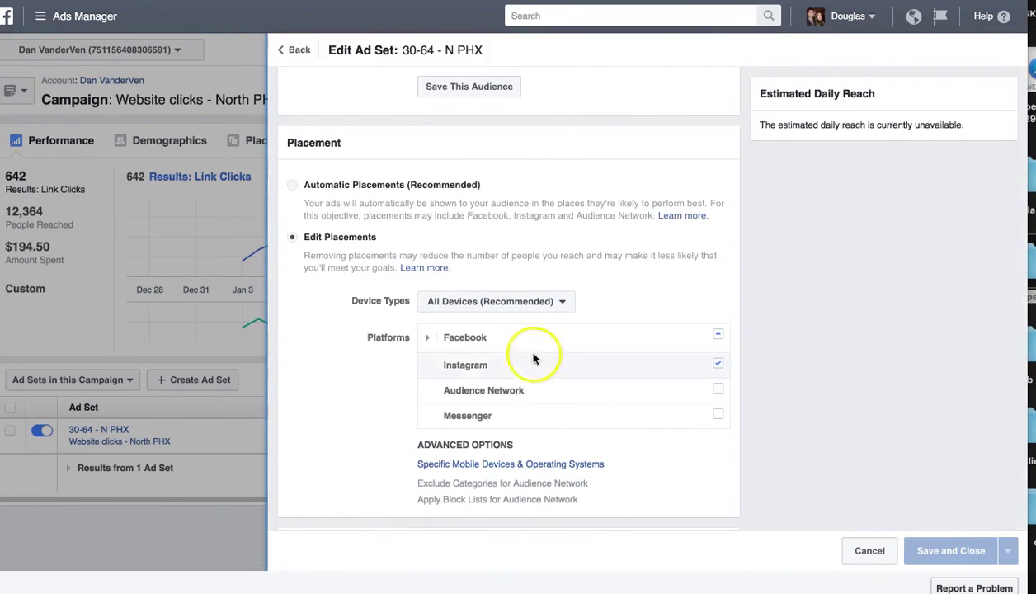
click(428, 335)
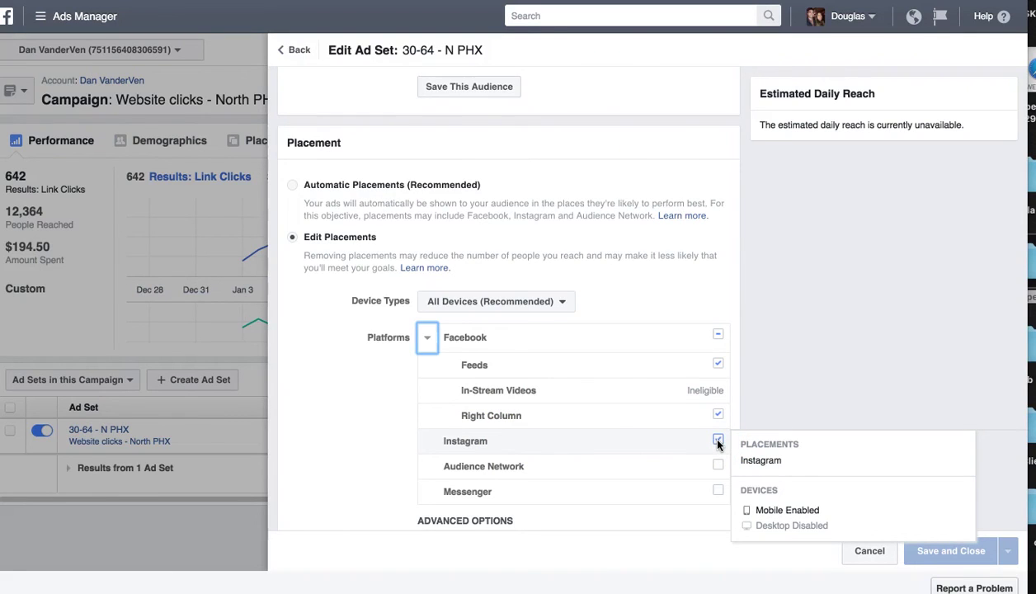
click(775, 379)
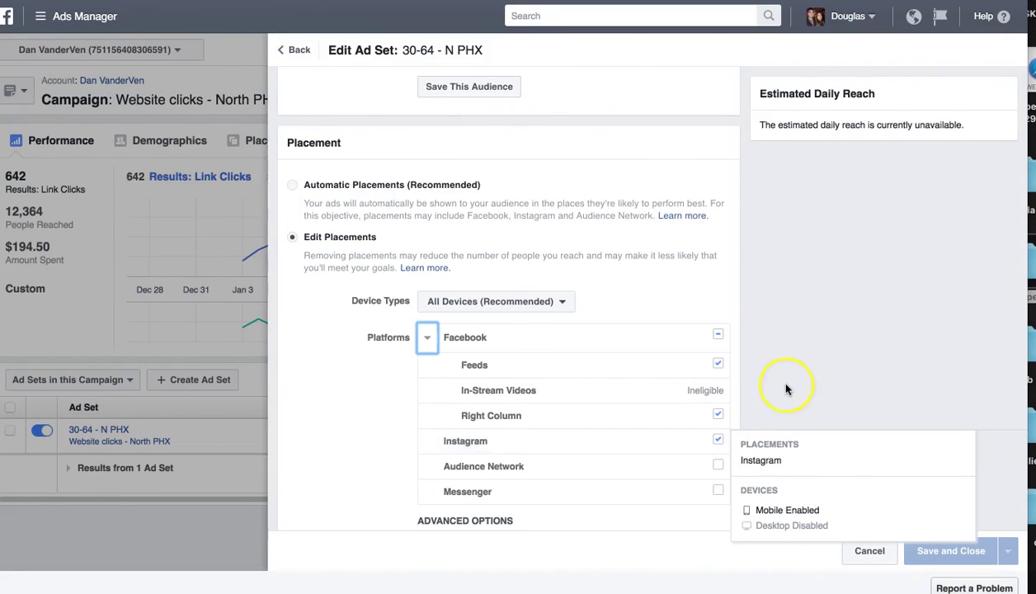
click(718, 441)
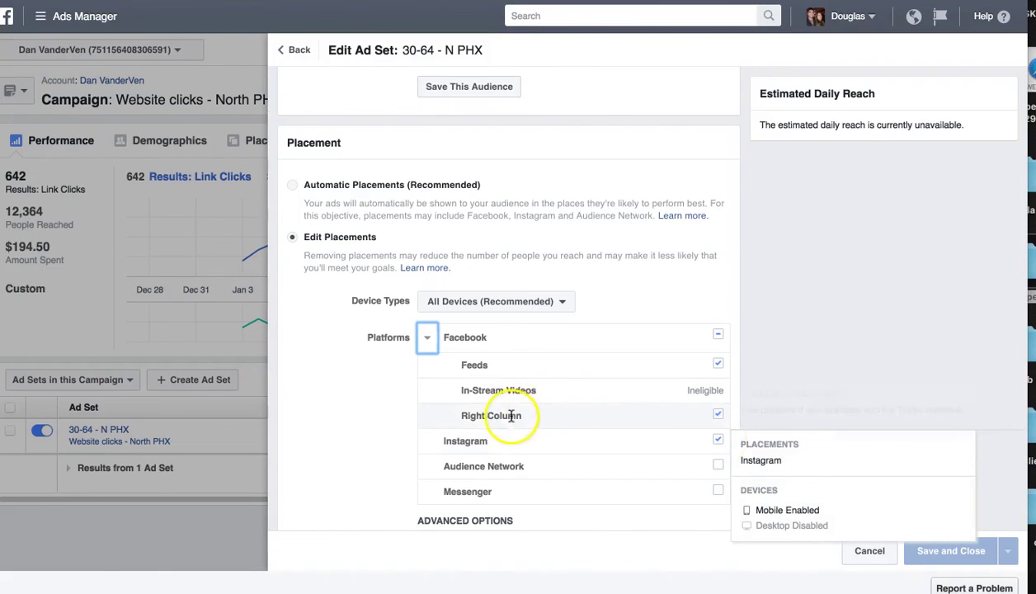
mouse_move(654, 427)
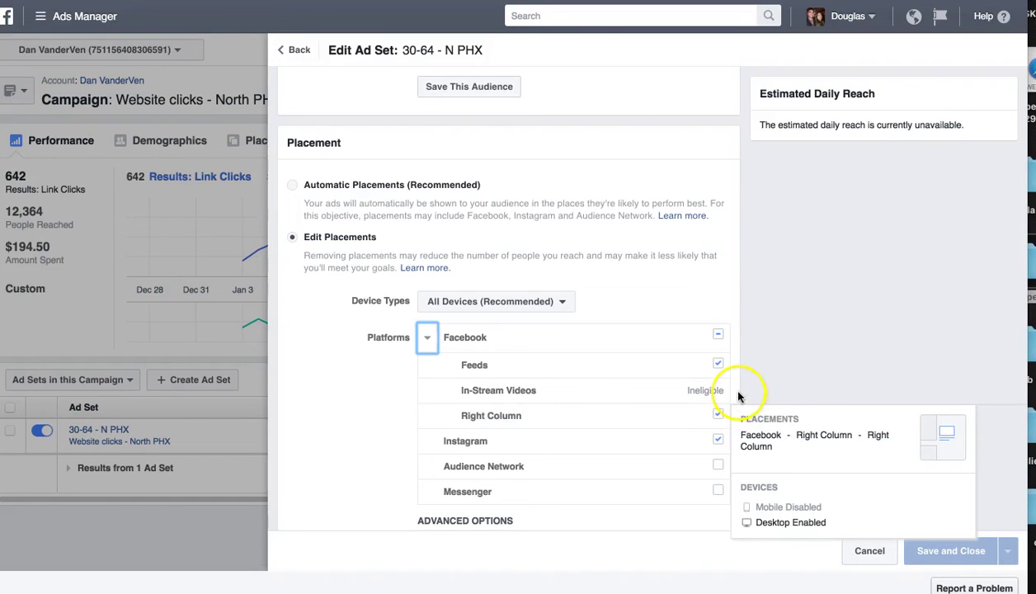
click(763, 370)
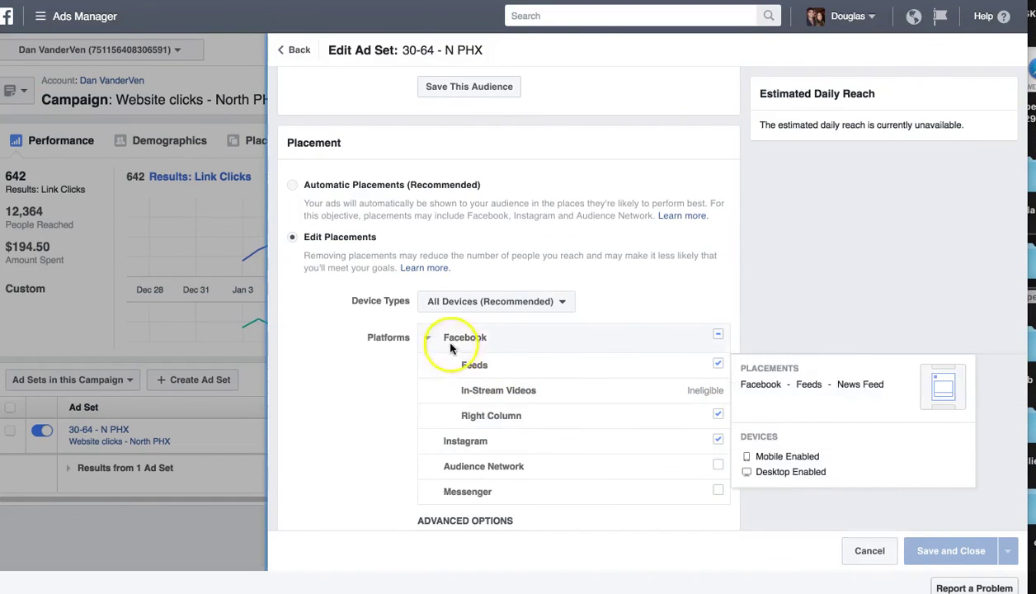
mouse_move(437, 340)
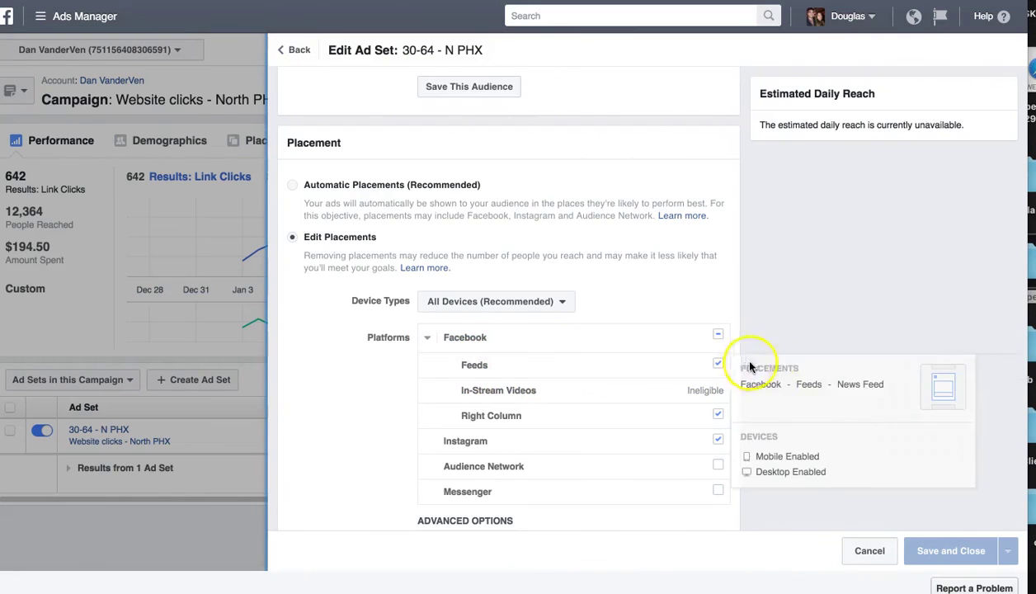
click(538, 301)
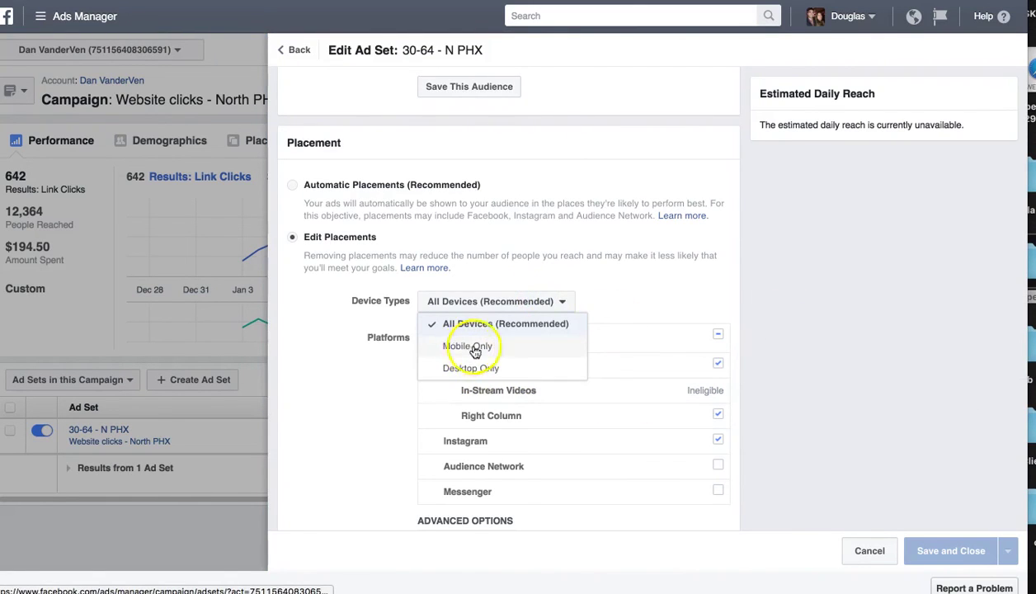
Step: Dismiss the Device Types choices without changing them, and review the selected platforms, Advanced Options and Optimization & Delivery settings
click(513, 301)
mouse_move(719, 322)
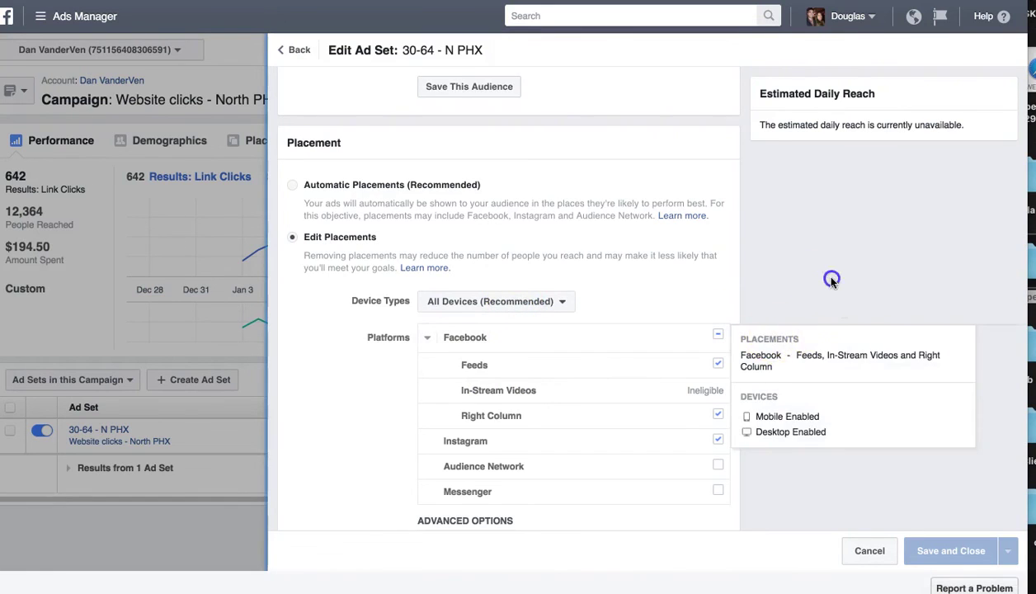
scroll(858, 324, down, 1)
click(810, 394)
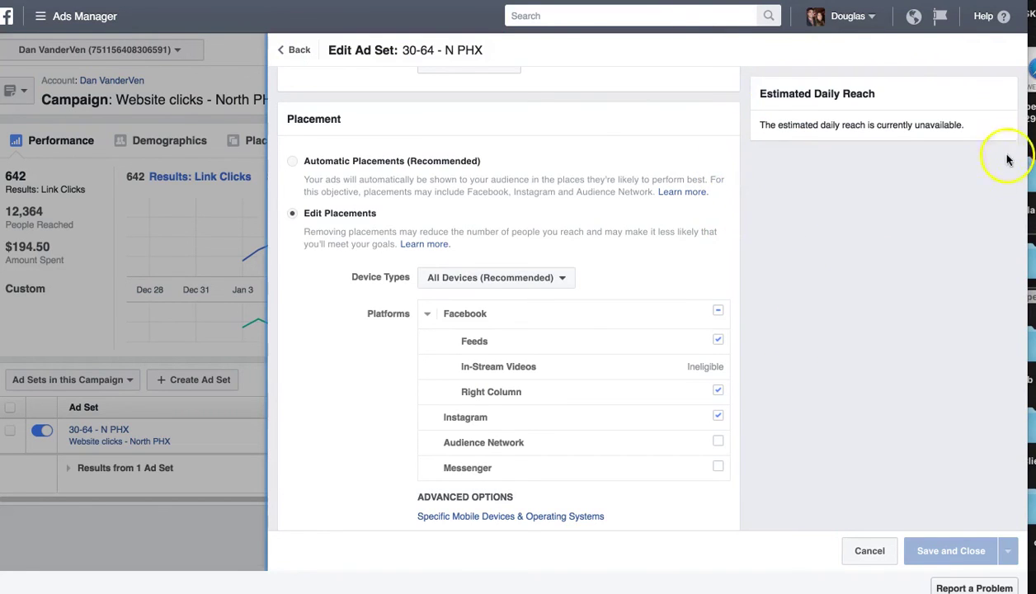
scroll(1019, 270, down, 5)
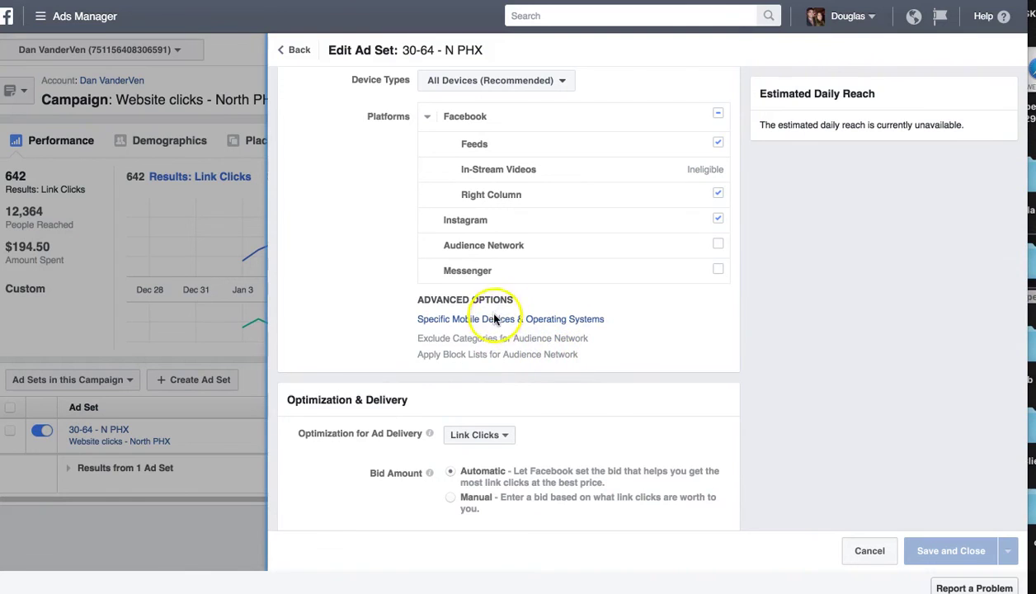
scroll(474, 326, down, 2)
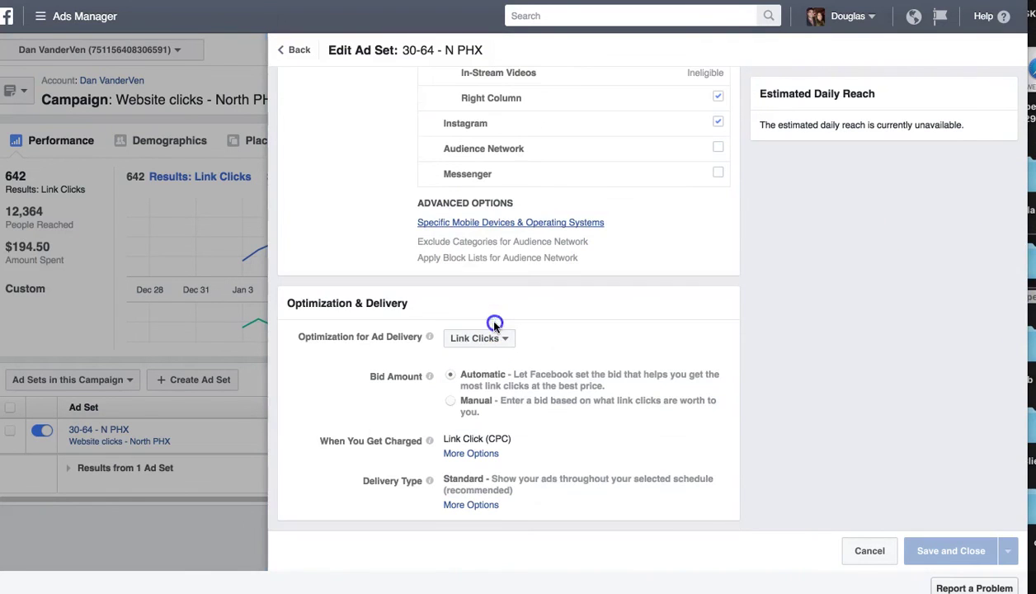
Step: Expand Specific Mobile Devices & Operating Systems, and try the "Only when connected to Wi-Fi" option before turning it back off
click(460, 223)
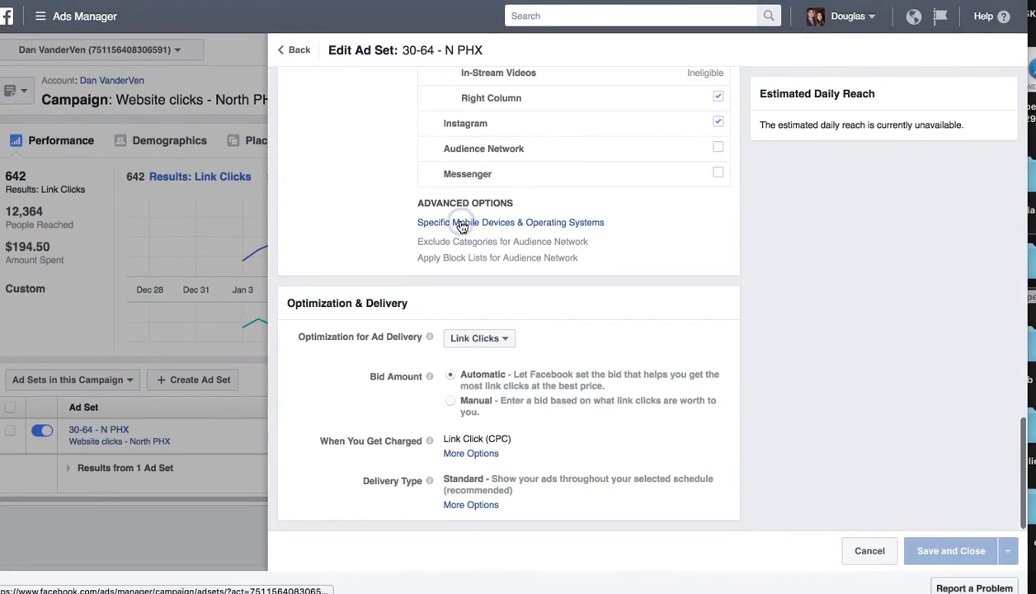
click(523, 223)
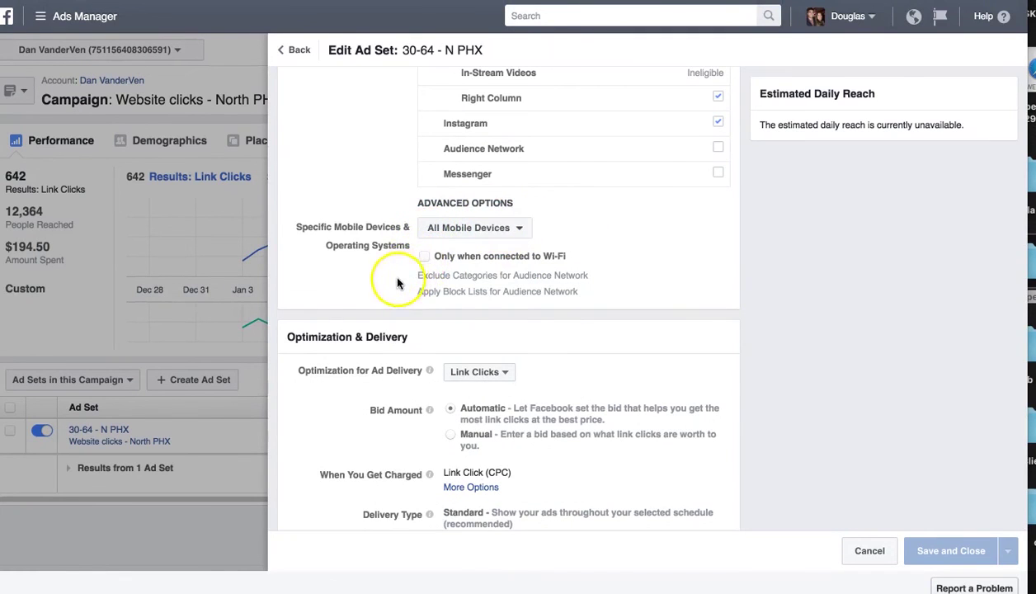
click(424, 257)
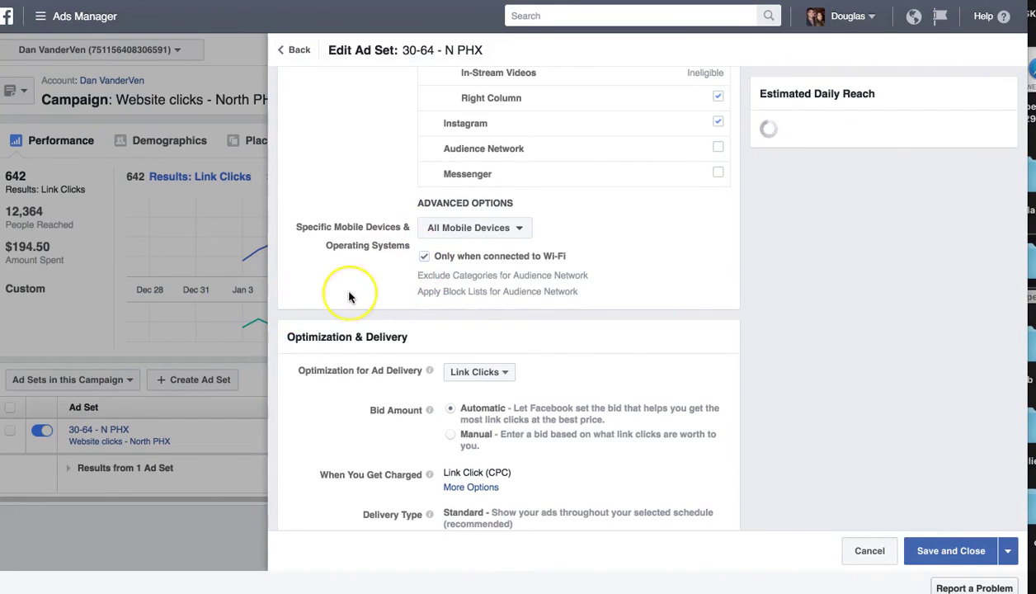
click(424, 262)
click(424, 258)
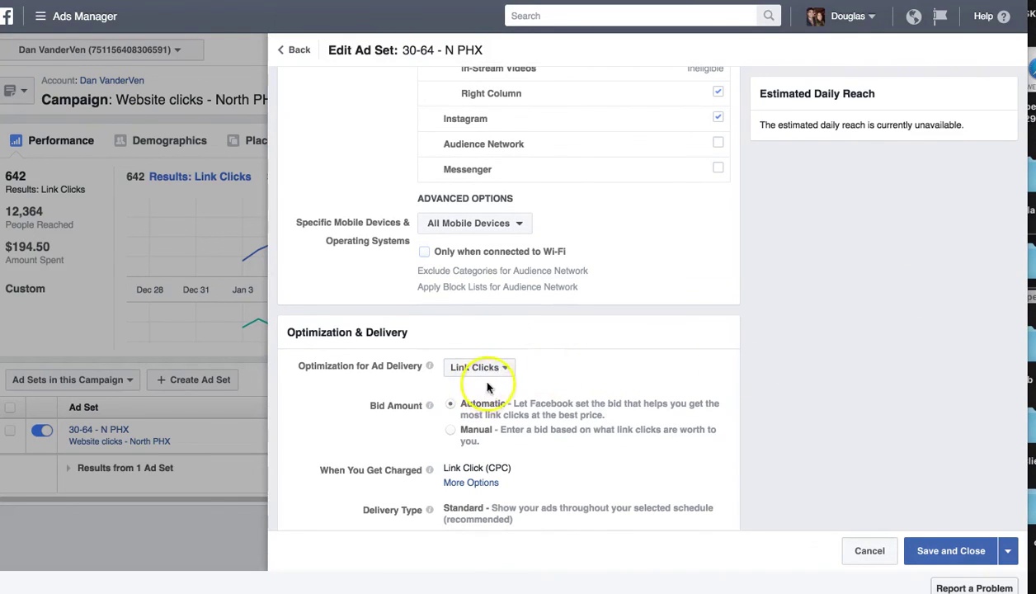
Step: Glance over the Optimization & Delivery settings and close the ad set editor without saving the changes
scroll(455, 438, down, 1)
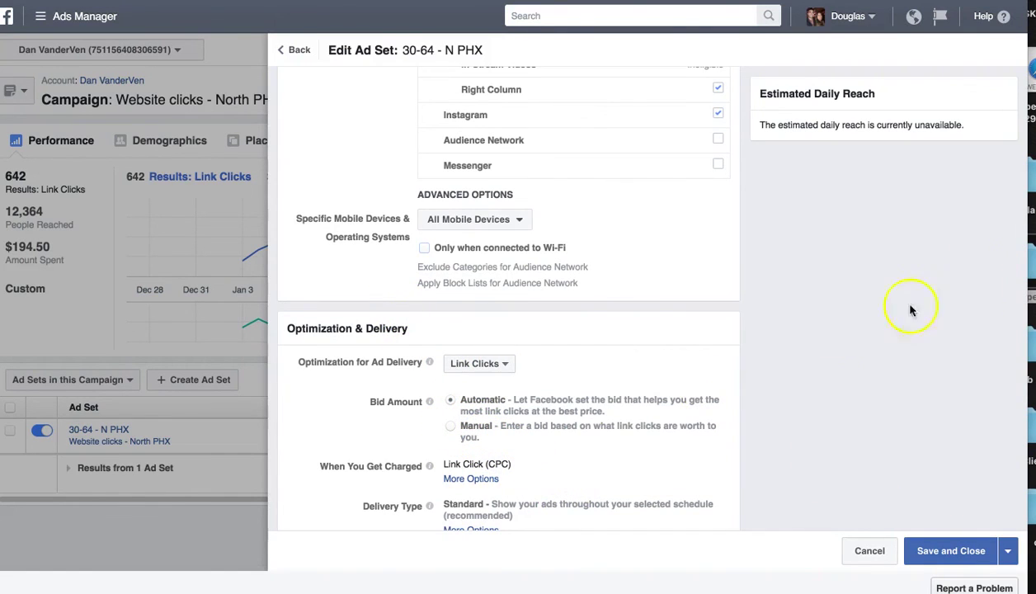
scroll(870, 548, down, 1)
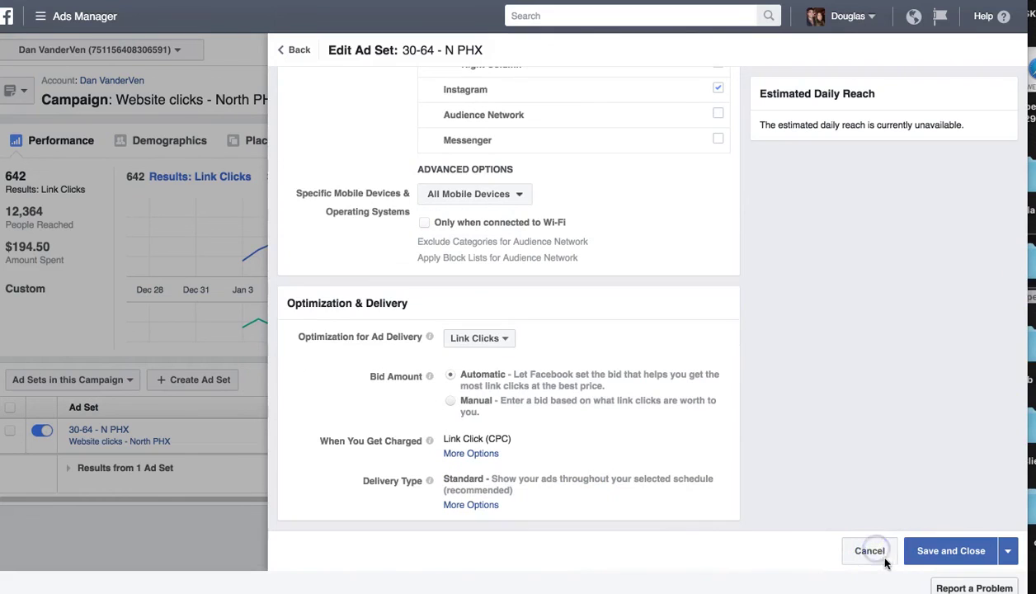
click(90, 309)
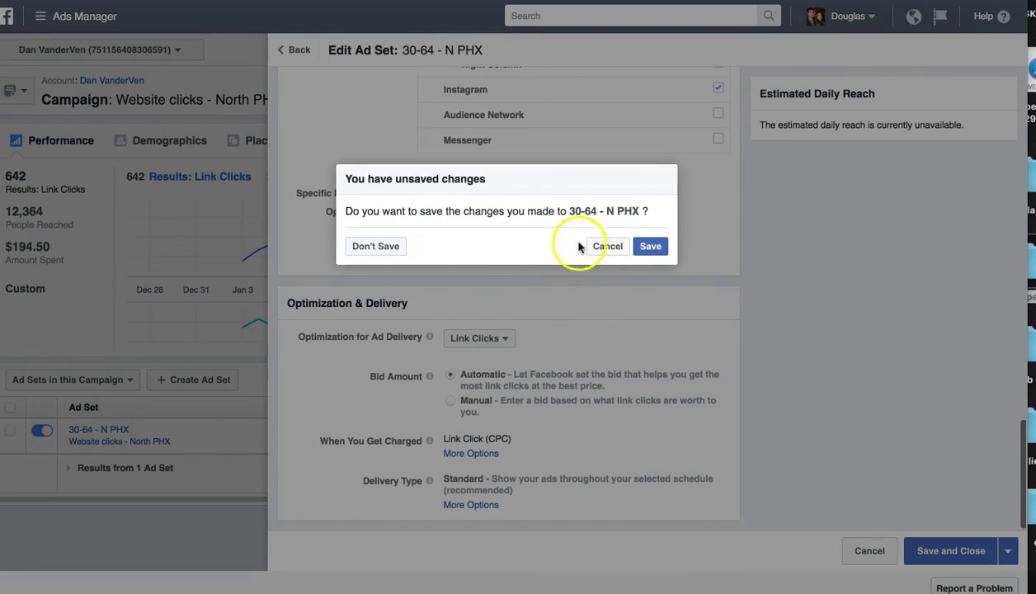
click(378, 245)
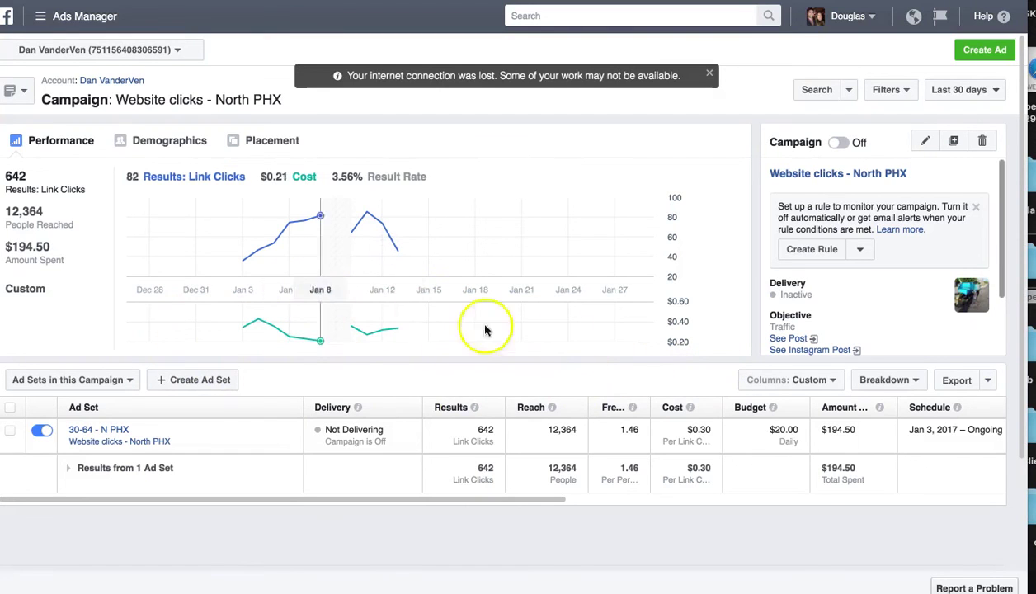
Step: View the Can Clean Pros video ad post and highlight its ad copy about cleaning stinky bins while reading it
scroll(699, 443, right, 1)
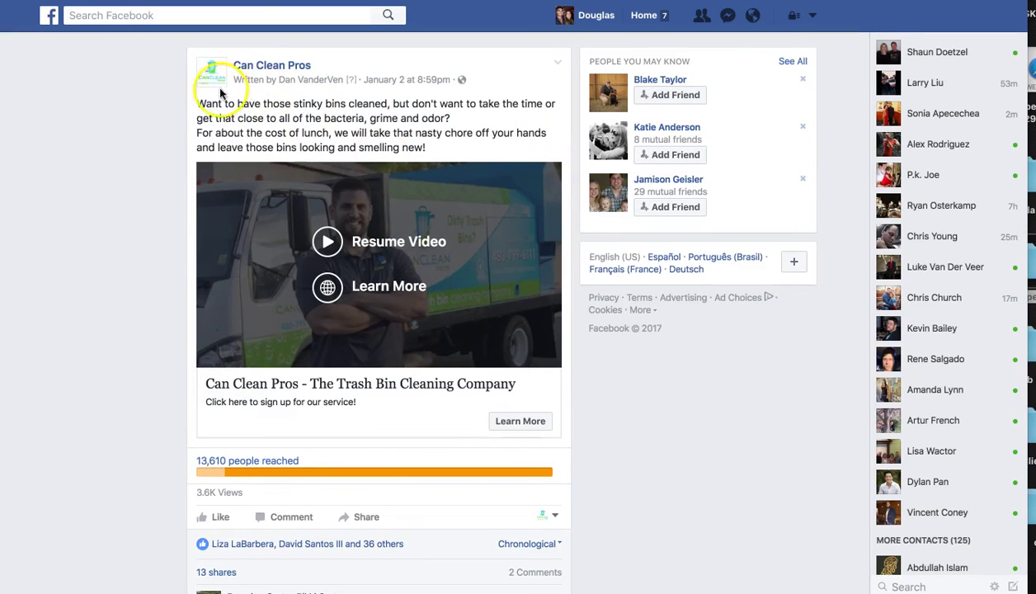
drag(196, 104, 453, 153)
click(412, 157)
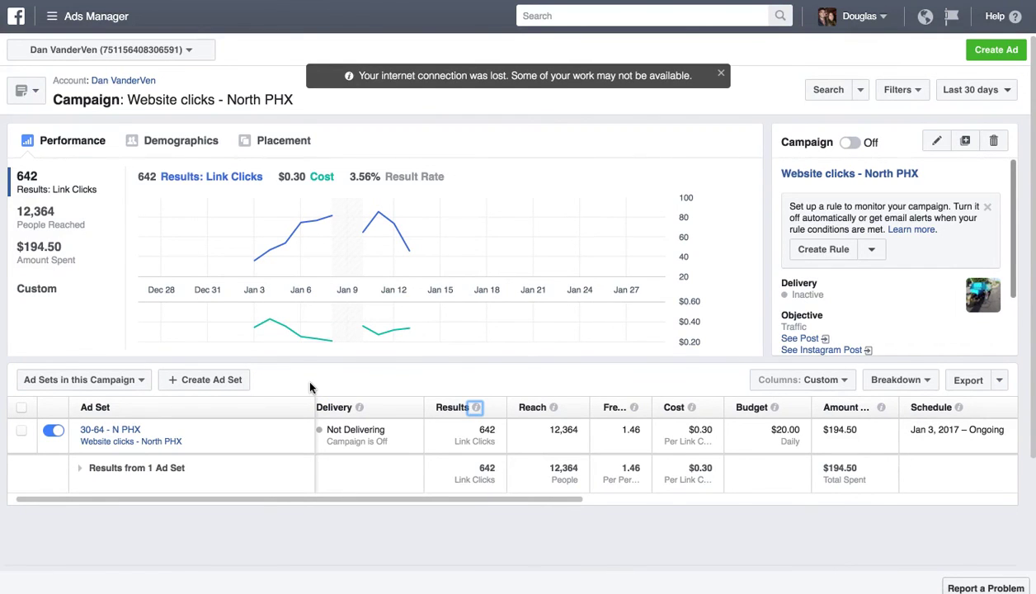
Step: Look over the public figure's Facebook page and open the account owner's personal profile
scroll(310, 387, down, 3)
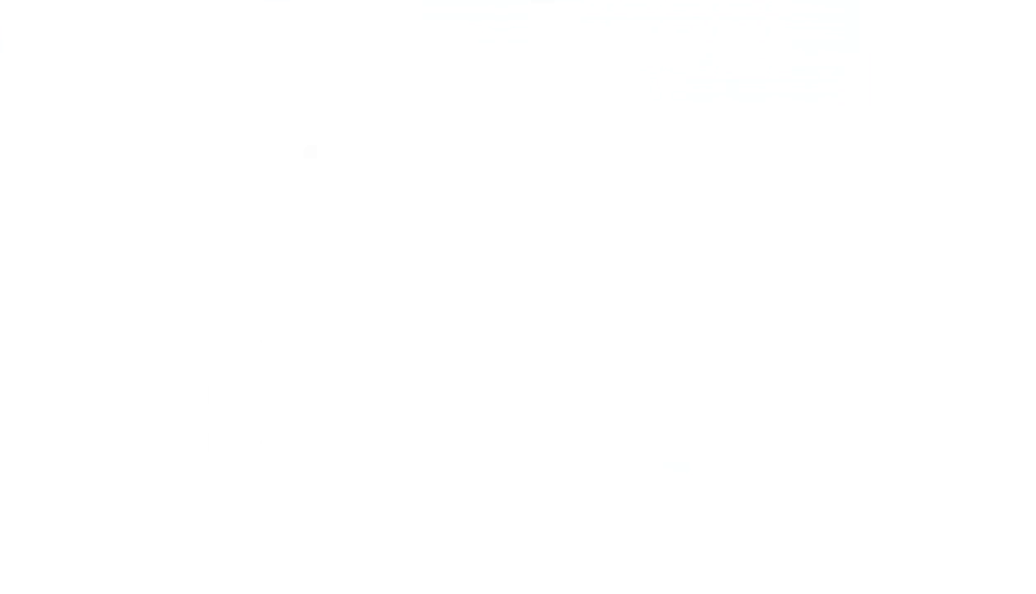
scroll(697, 463, down, 3)
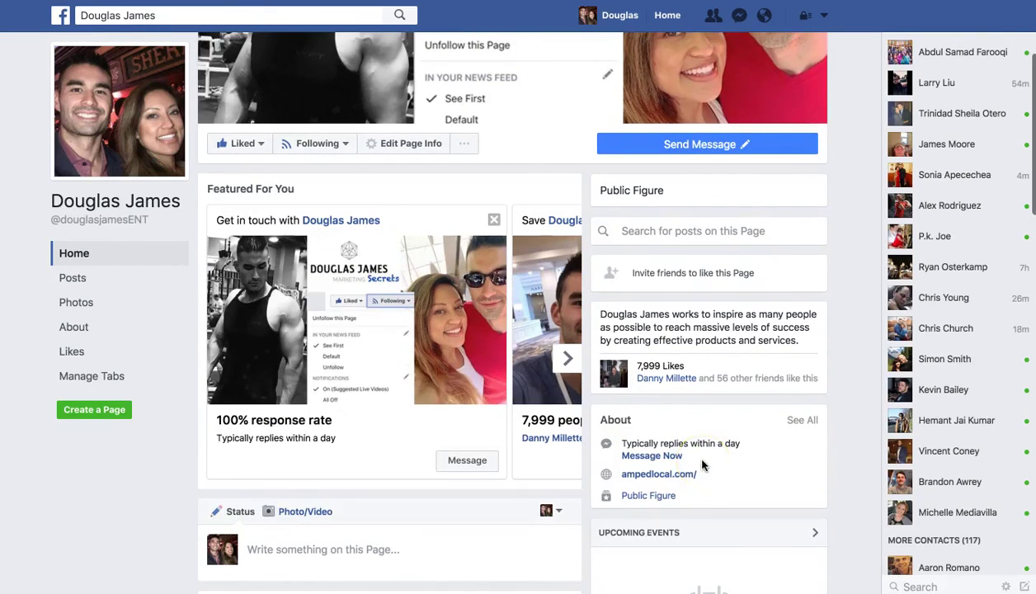
scroll(660, 478, up, 3)
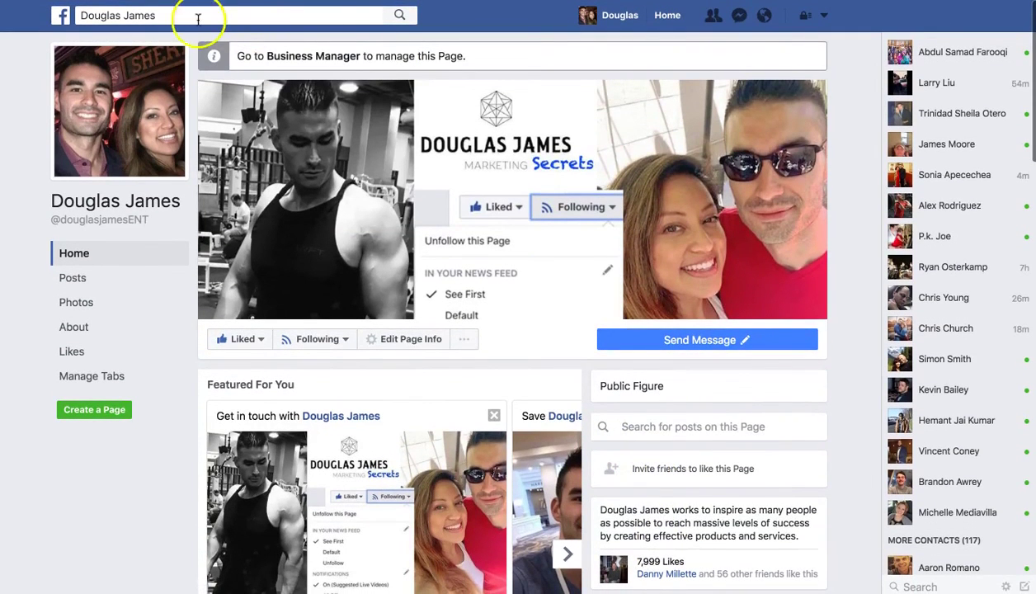
click(614, 16)
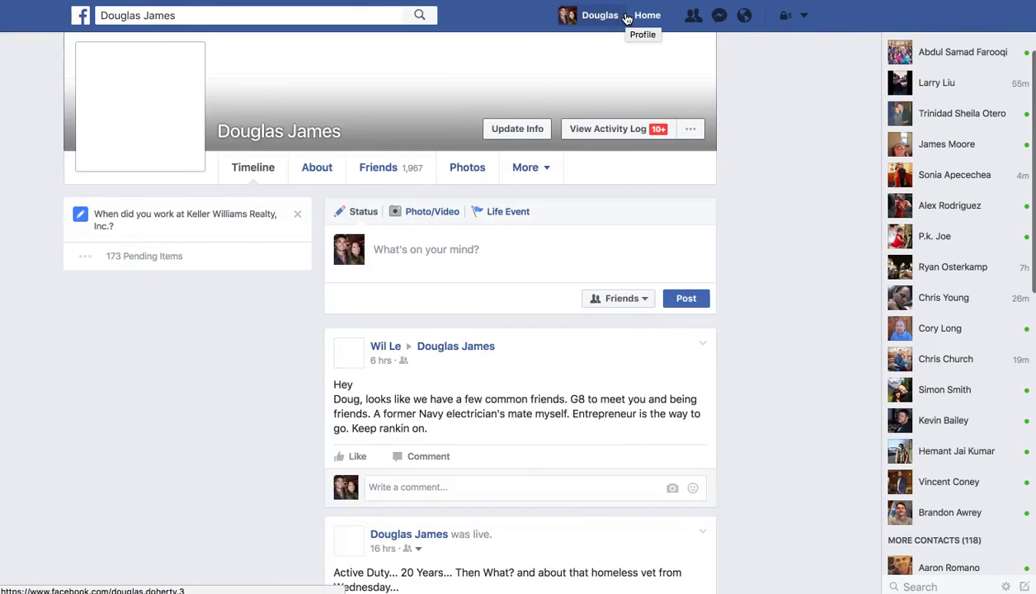